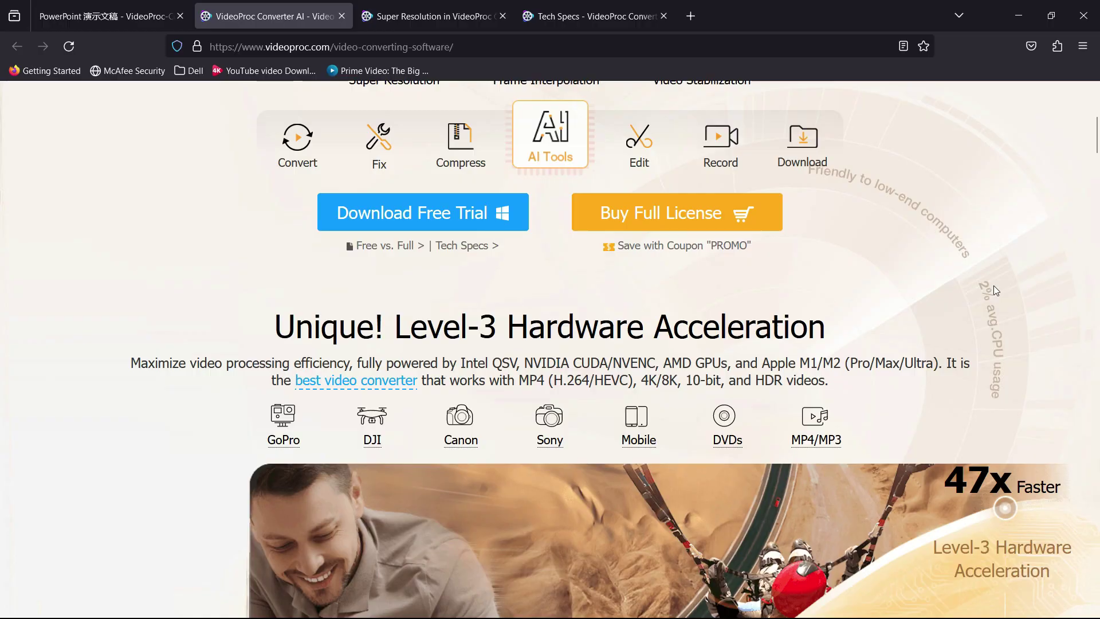
# Scroll the product page, highlighting Level-3 Hardware Acceleration, 47x Faster, 5.3K and HDR 10-bit videos.
pyautogui.moveTo(396, 325); pyautogui.dragTo(870, 315)
pyautogui.scroll(-5, 868, 312)
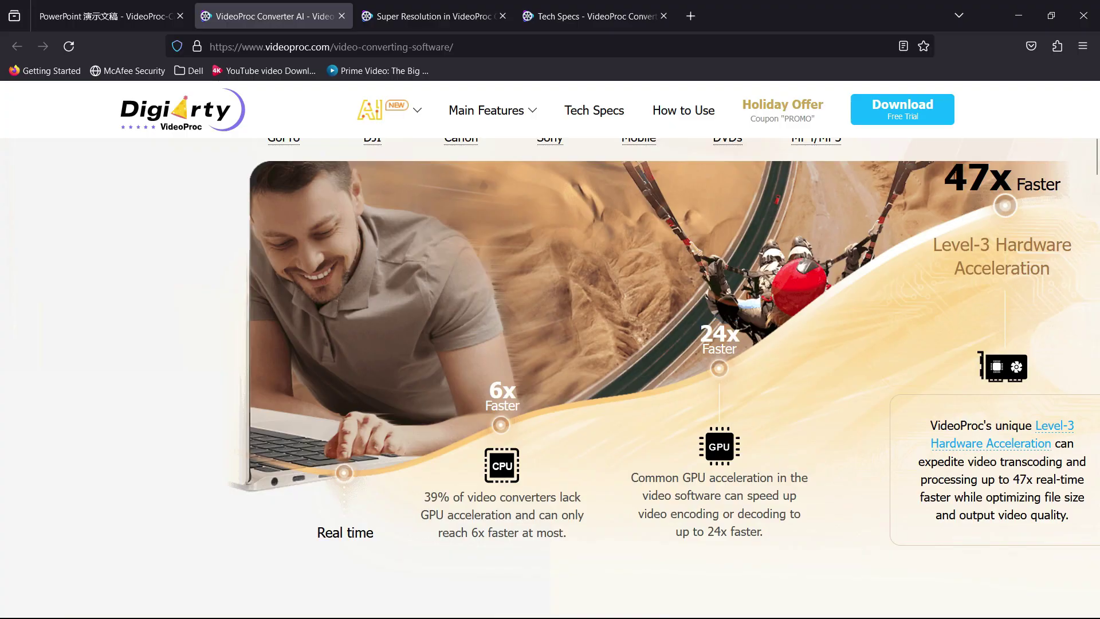
pyautogui.moveTo(944, 177); pyautogui.dragTo(1051, 180)
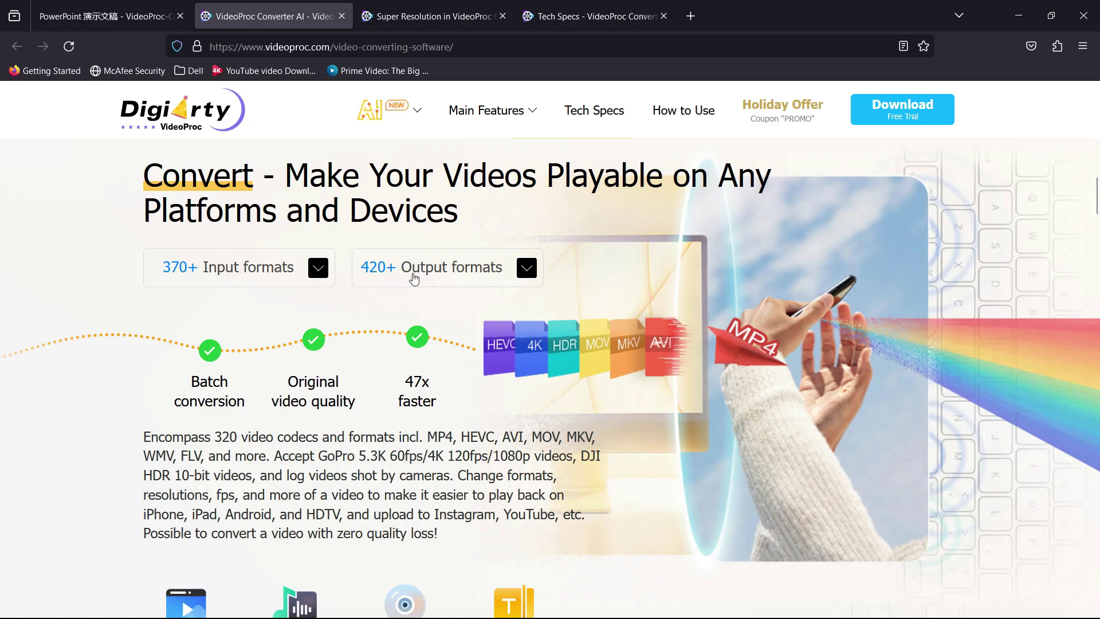
pyautogui.doubleClick(363, 455)
pyautogui.moveTo(145, 475); pyautogui.dragTo(241, 475)
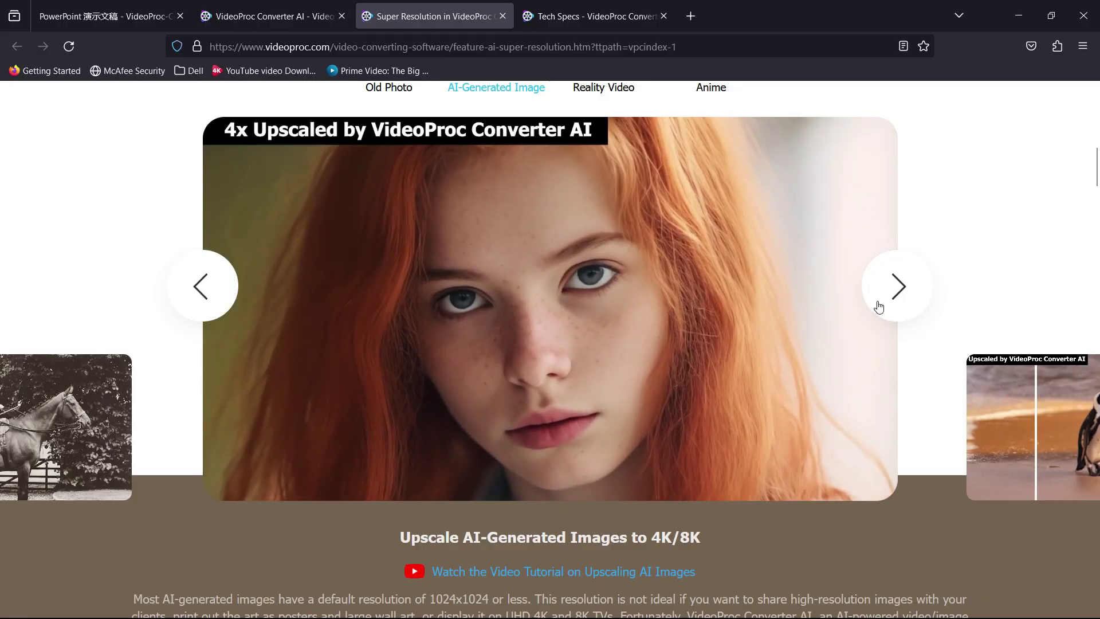
# Step through the Super Resolution samples: Reality Video, Anime and Old Photo.
pyautogui.click(902, 297)
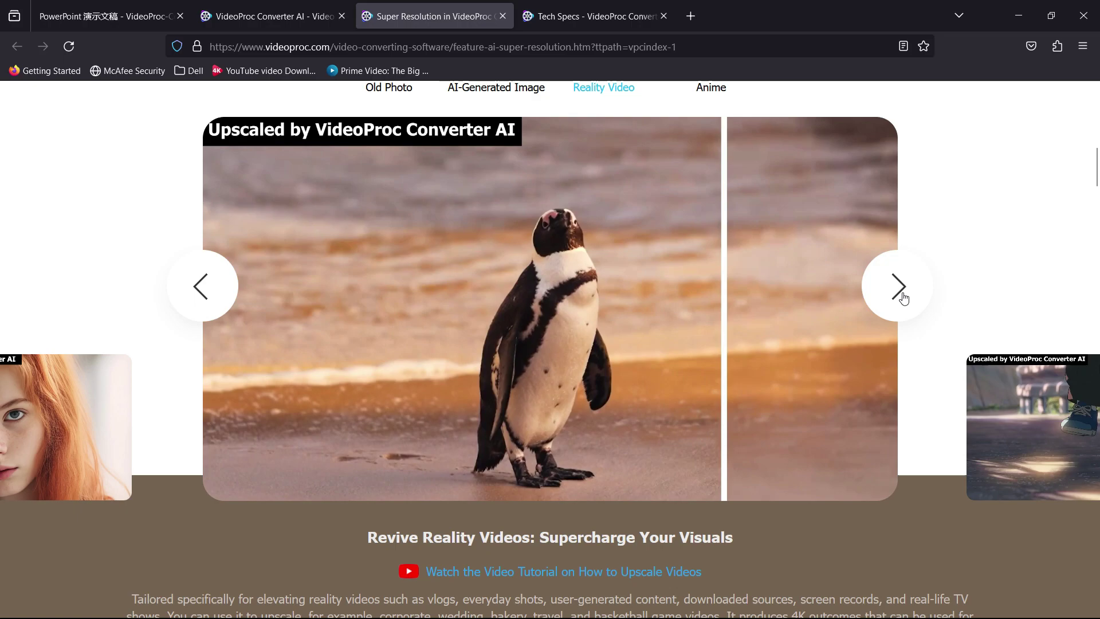
pyautogui.click(898, 285)
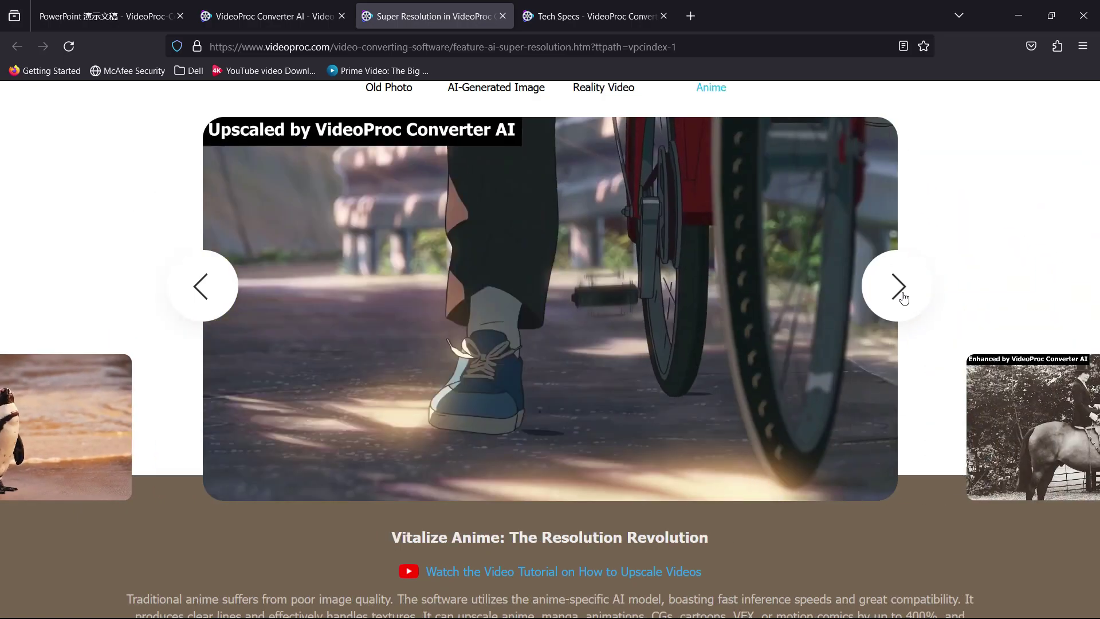
pyautogui.click(902, 290)
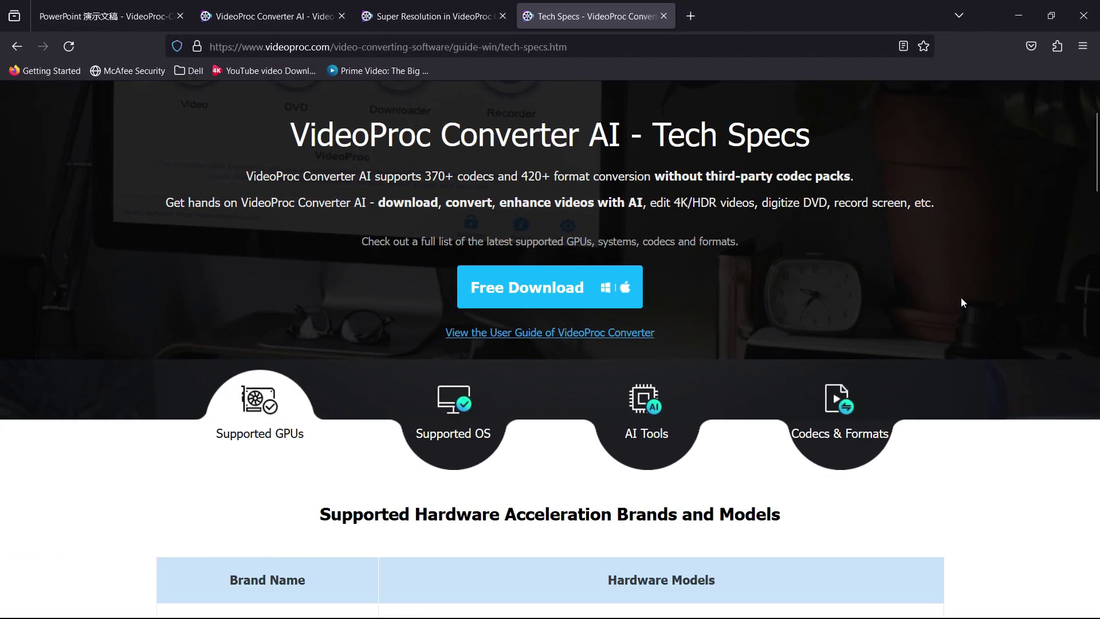
# Review the AI Tools requirements, highlighting the NVIDIA GPU, 1GB disk space and 2GB RAM minimums.
pyautogui.scroll(-7, 961, 296)
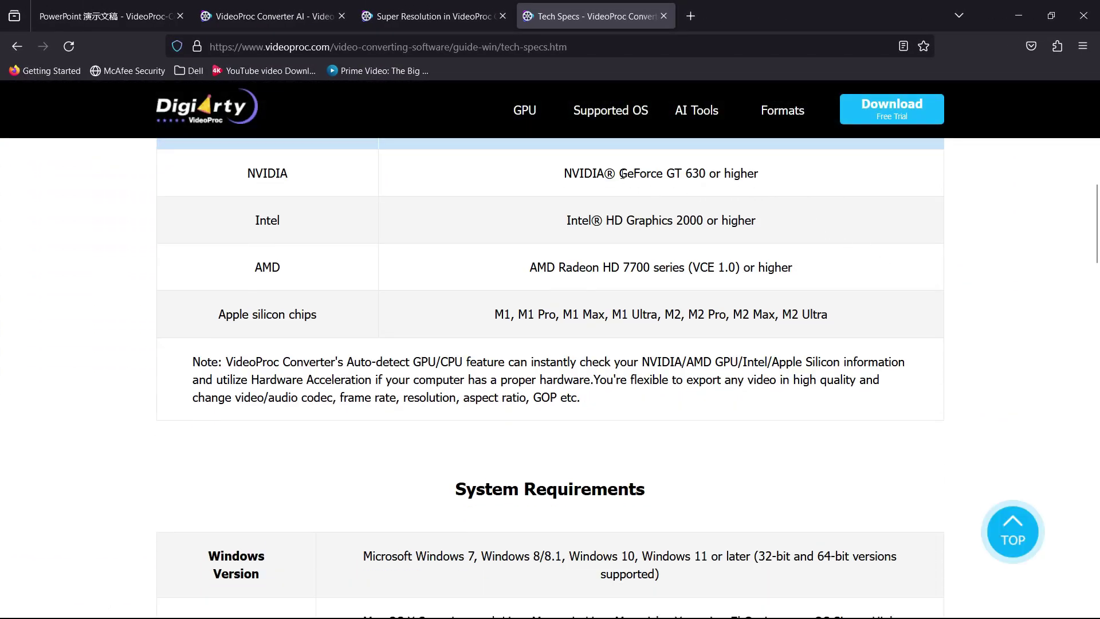
pyautogui.moveTo(622, 174); pyautogui.dragTo(763, 189)
pyautogui.scroll(-10, 710, 275)
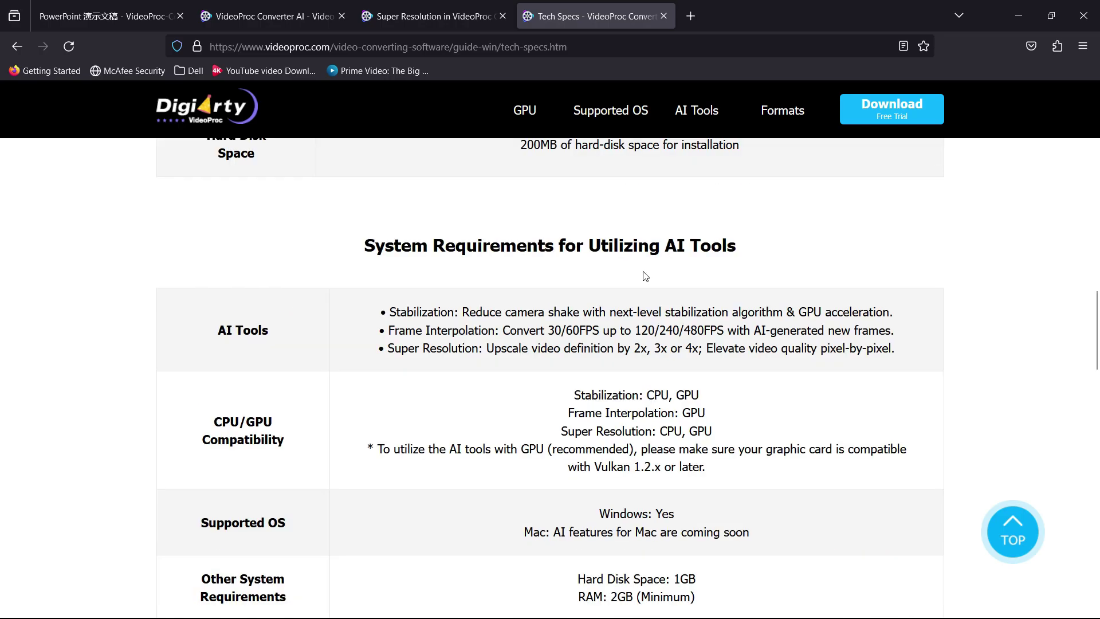
pyautogui.scroll(-4, 678, 278)
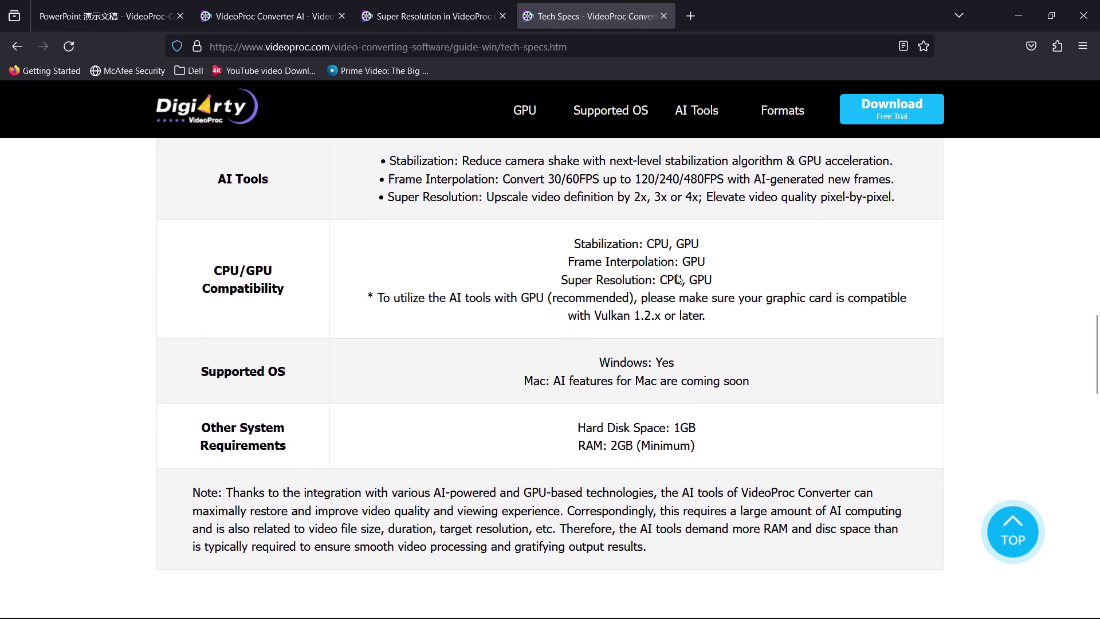
pyautogui.doubleClick(676, 425)
pyautogui.doubleClick(613, 447)
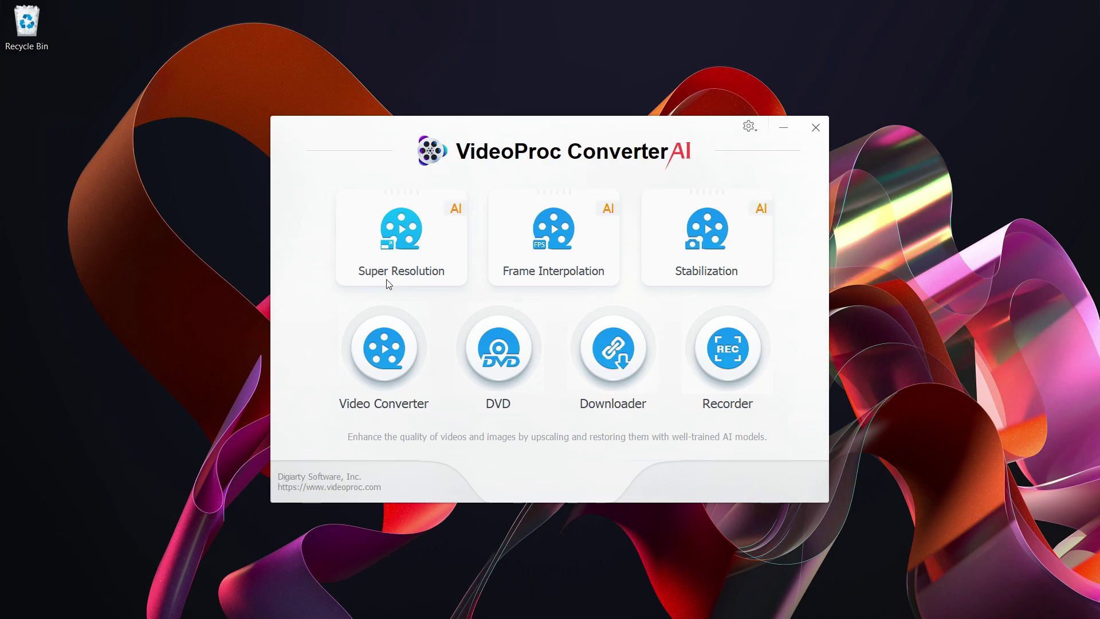
# Open Super Resolution full-screen and load the Washington DC Capitol video.
pyautogui.click(404, 267)
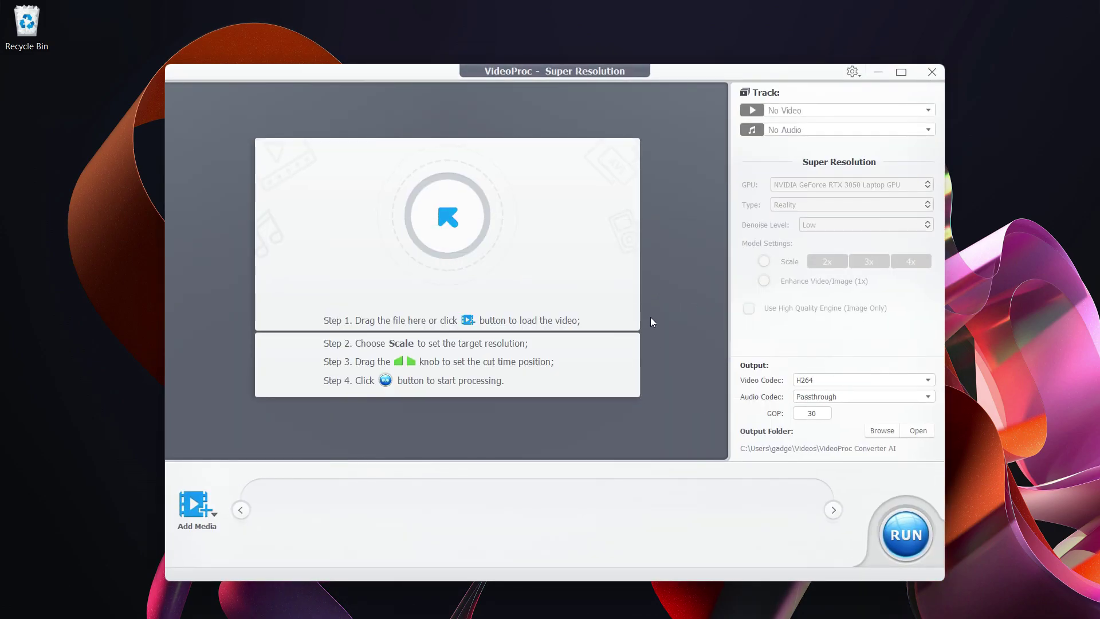
pyautogui.click(901, 71)
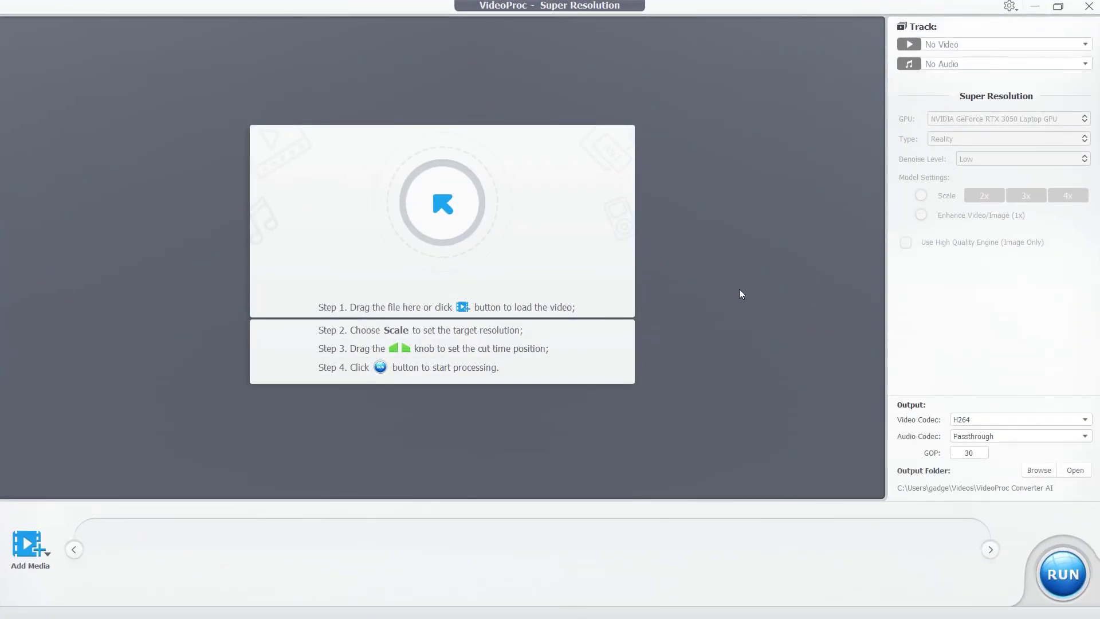
pyautogui.click(27, 543)
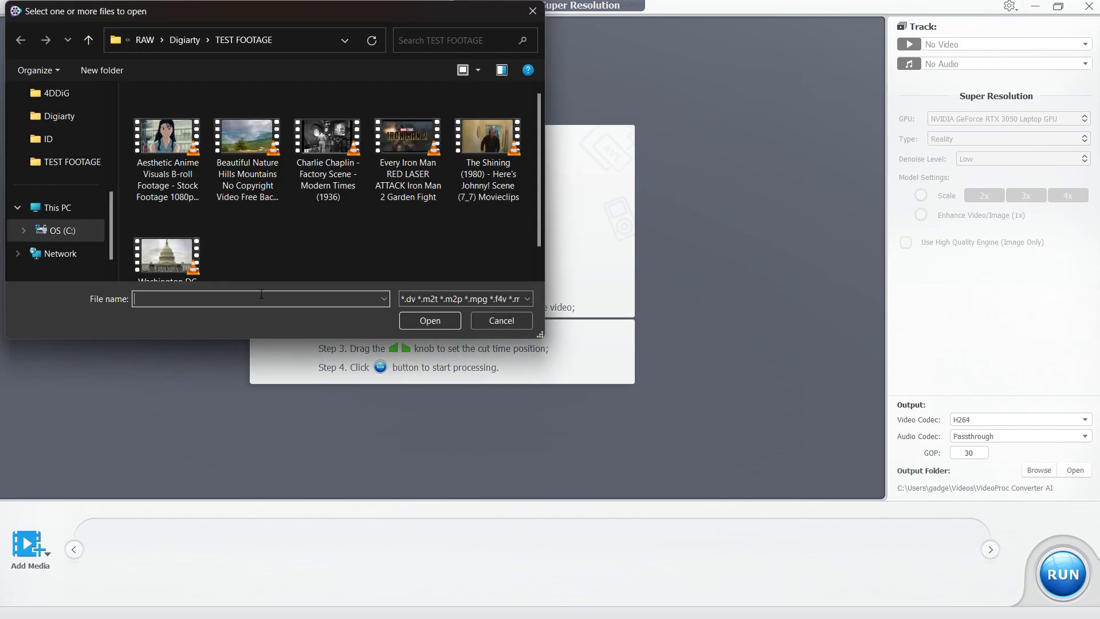
pyautogui.scroll(-1, 334, 253)
pyautogui.click(166, 227)
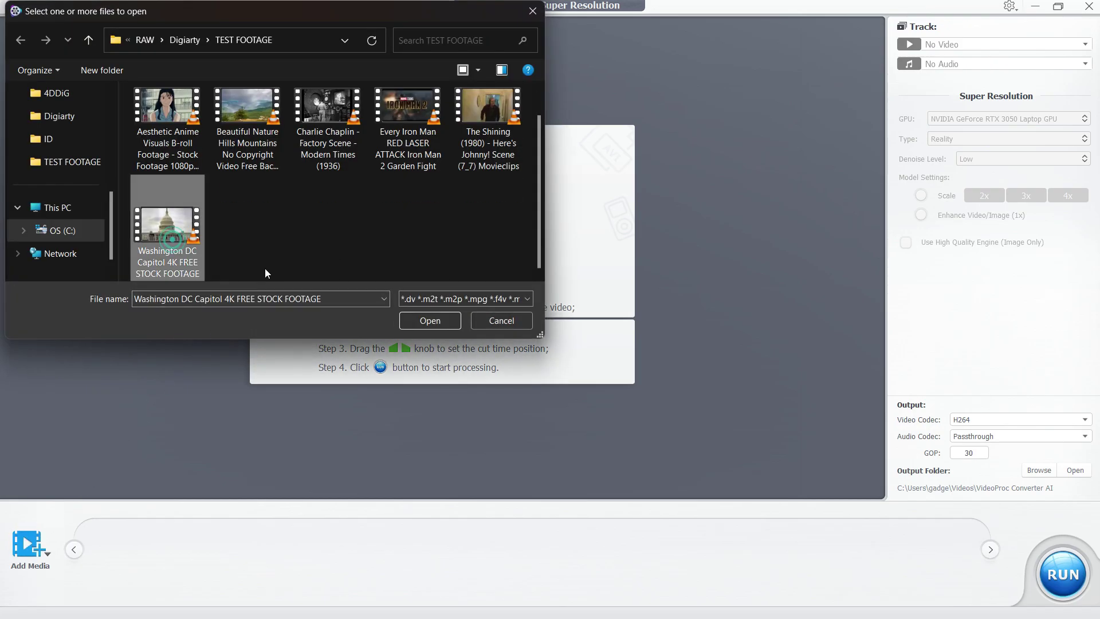
pyautogui.click(415, 320)
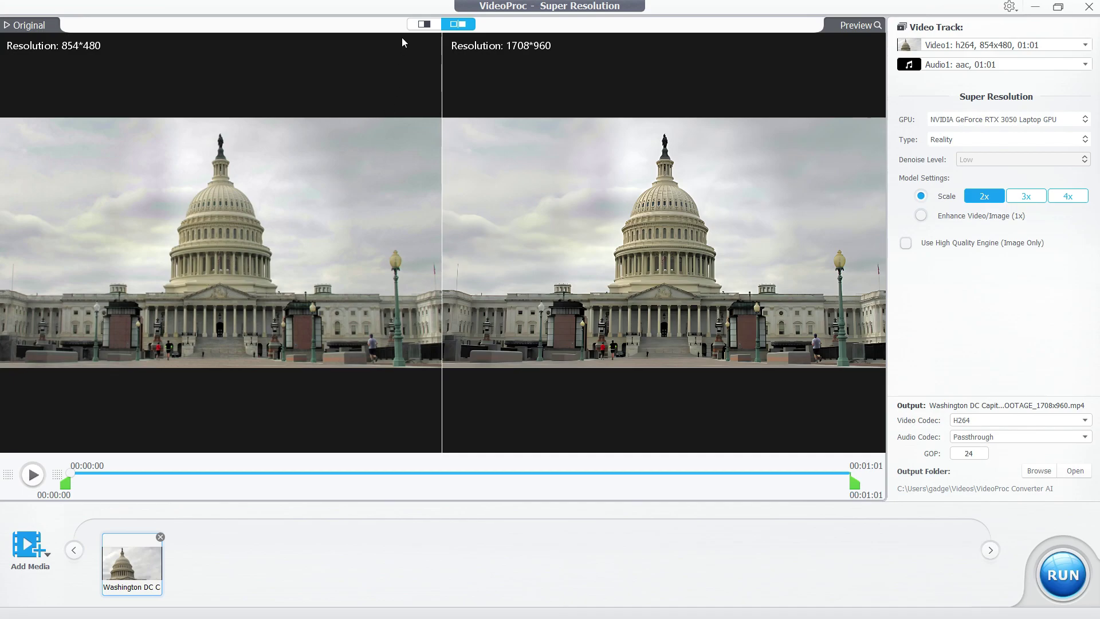
pyautogui.click(423, 25)
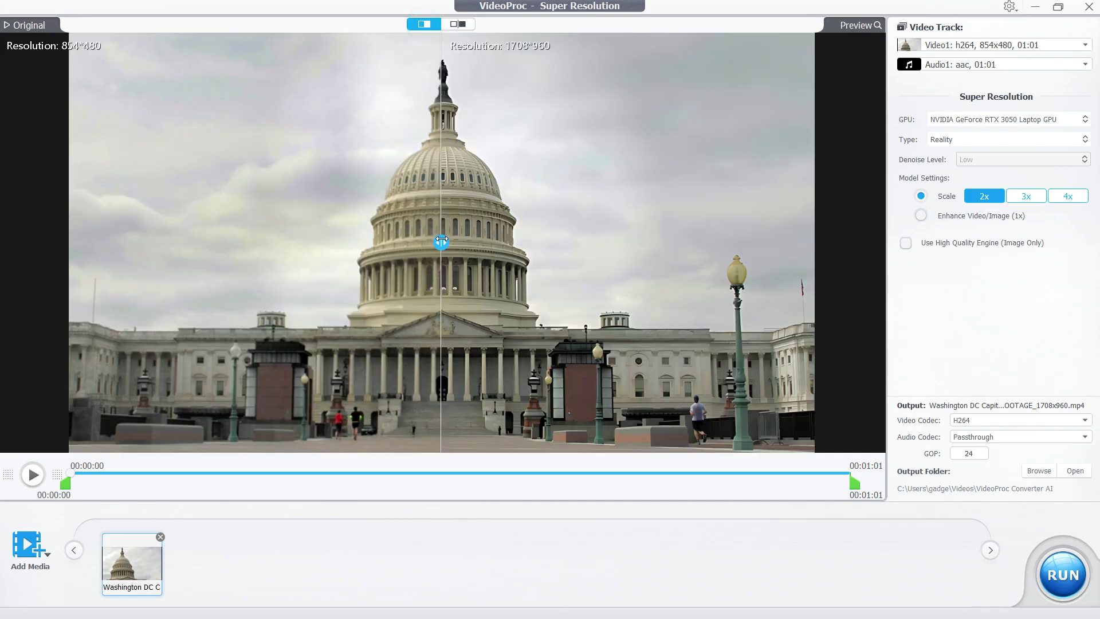
pyautogui.moveTo(441, 241); pyautogui.dragTo(448, 298)
pyautogui.click(458, 24)
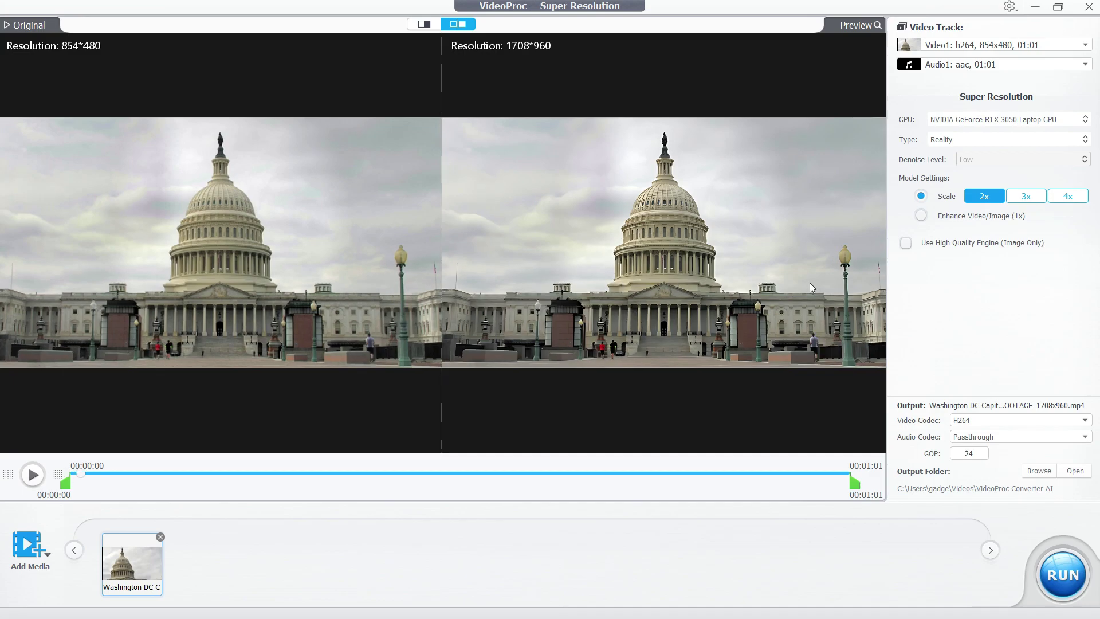
pyautogui.click(1083, 124)
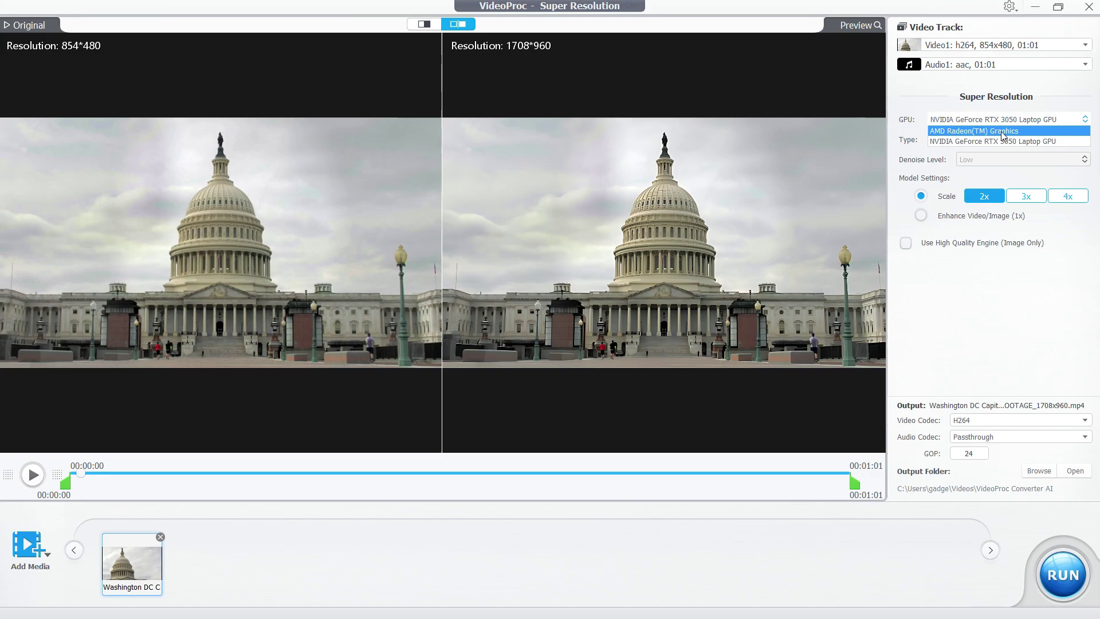
pyautogui.click(1074, 119)
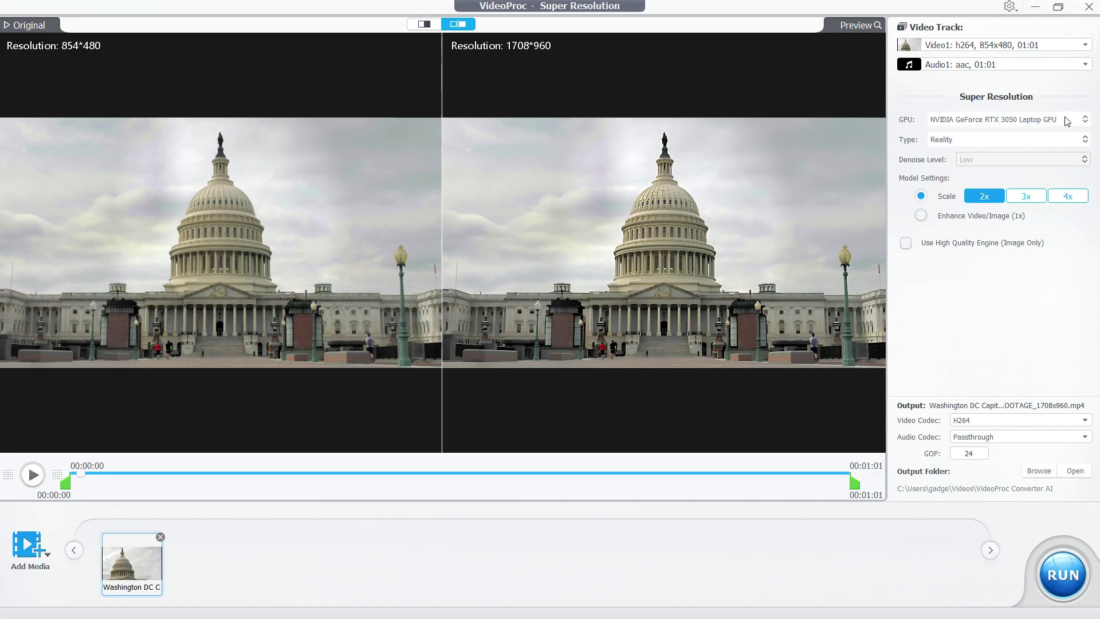
pyautogui.click(975, 145)
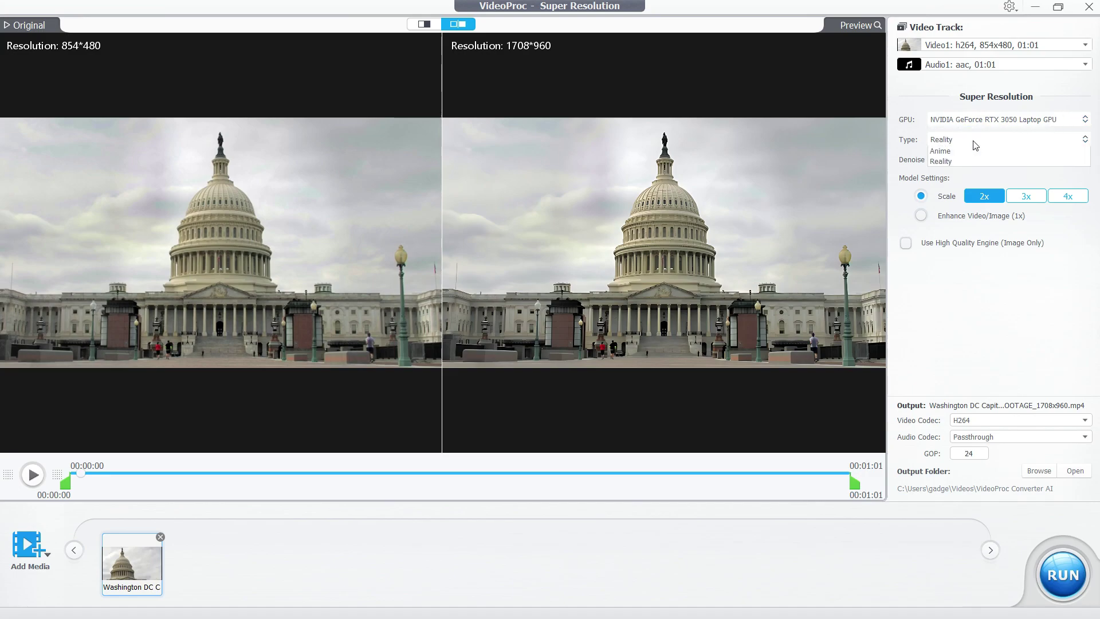
pyautogui.click(948, 161)
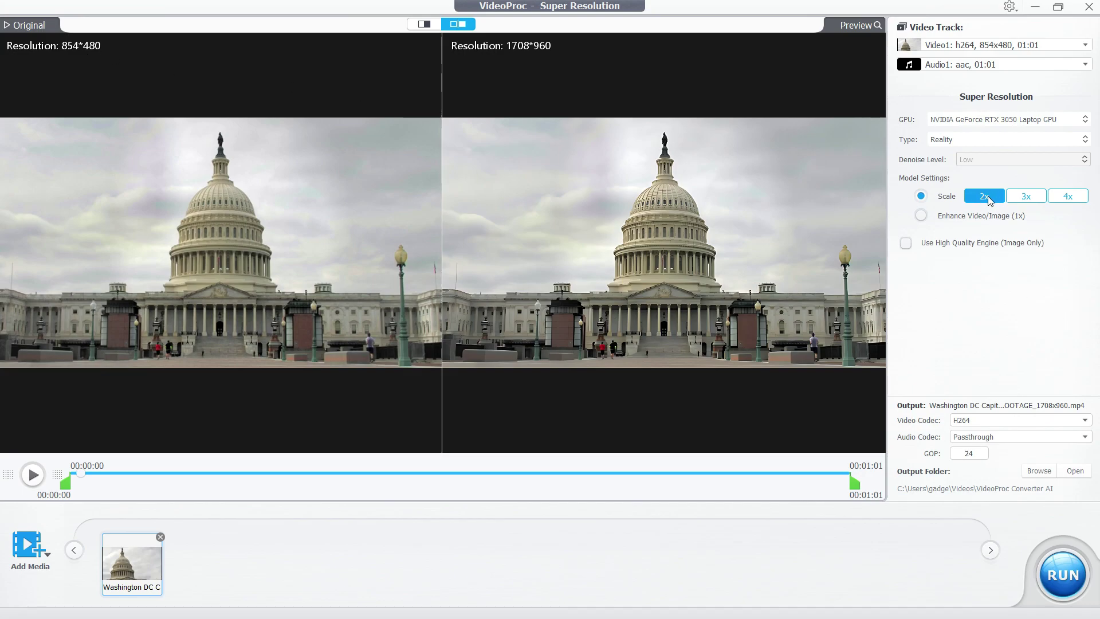
# Compare 3x and 4x scaling, settling on 3x for a 2562x1440 output.
pyautogui.click(1025, 198)
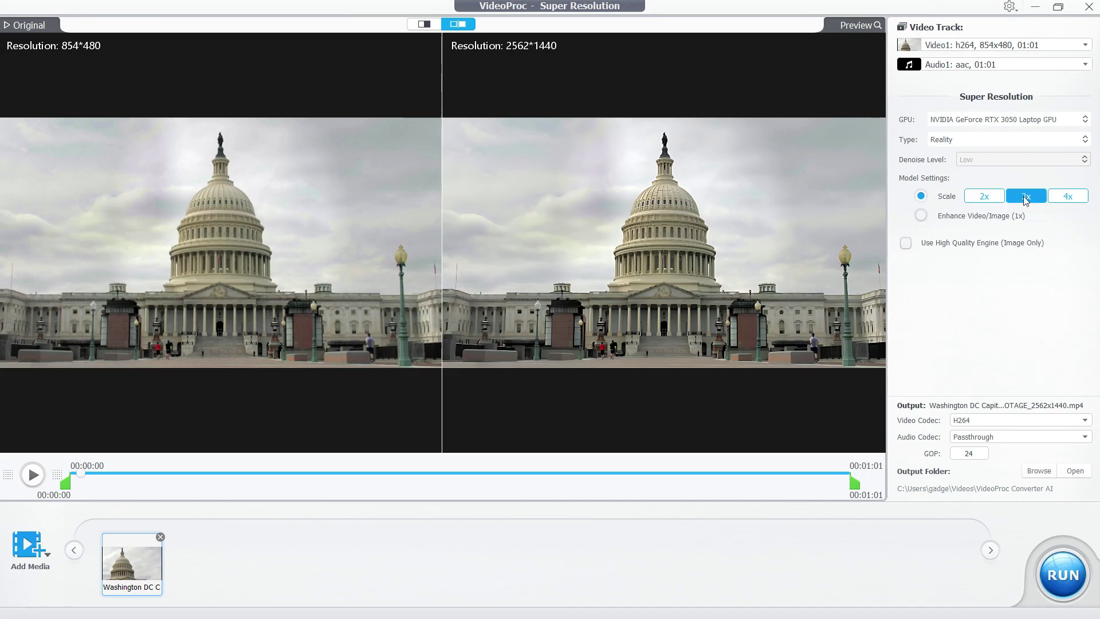
pyautogui.click(1076, 198)
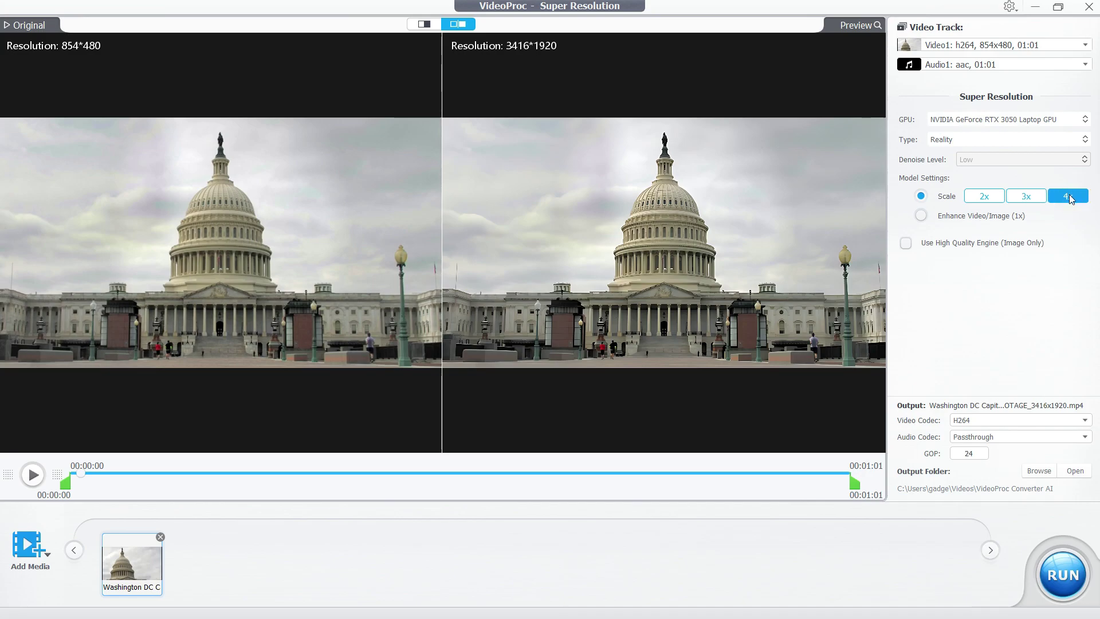
pyautogui.click(1025, 197)
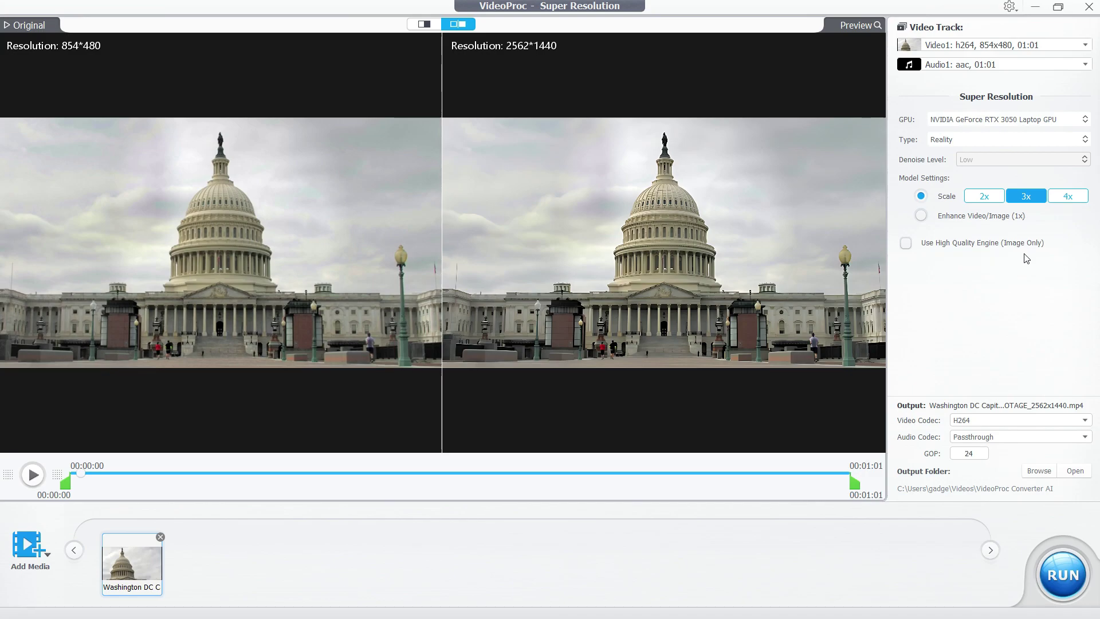
# Try HEVC video, set the audio codec to AAC, and move the clip's start trim later.
pyautogui.click(977, 422)
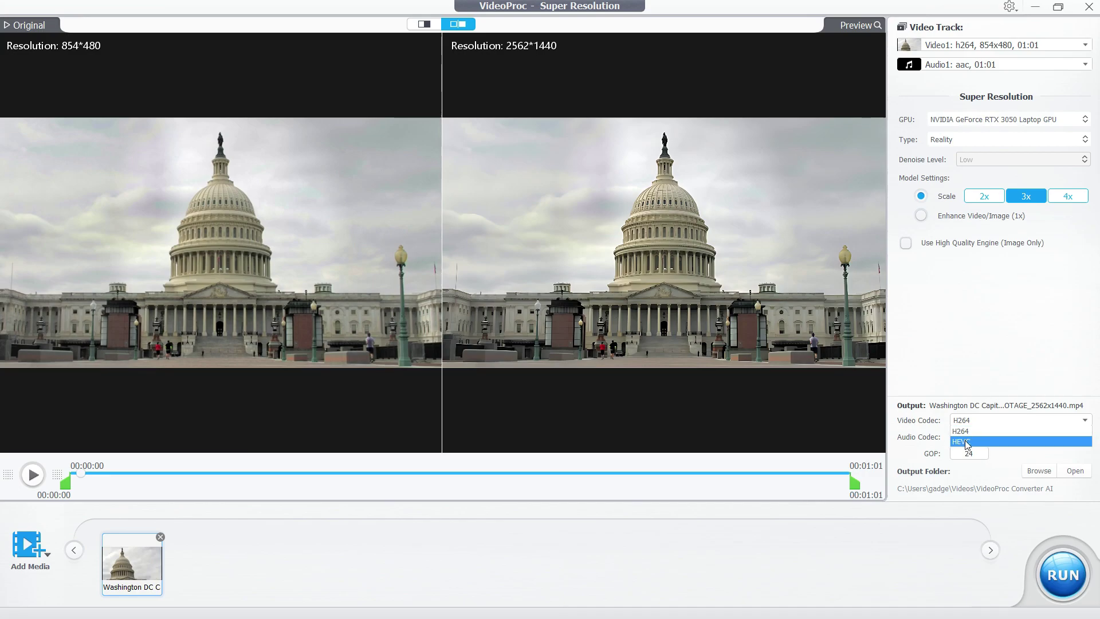
pyautogui.click(967, 441)
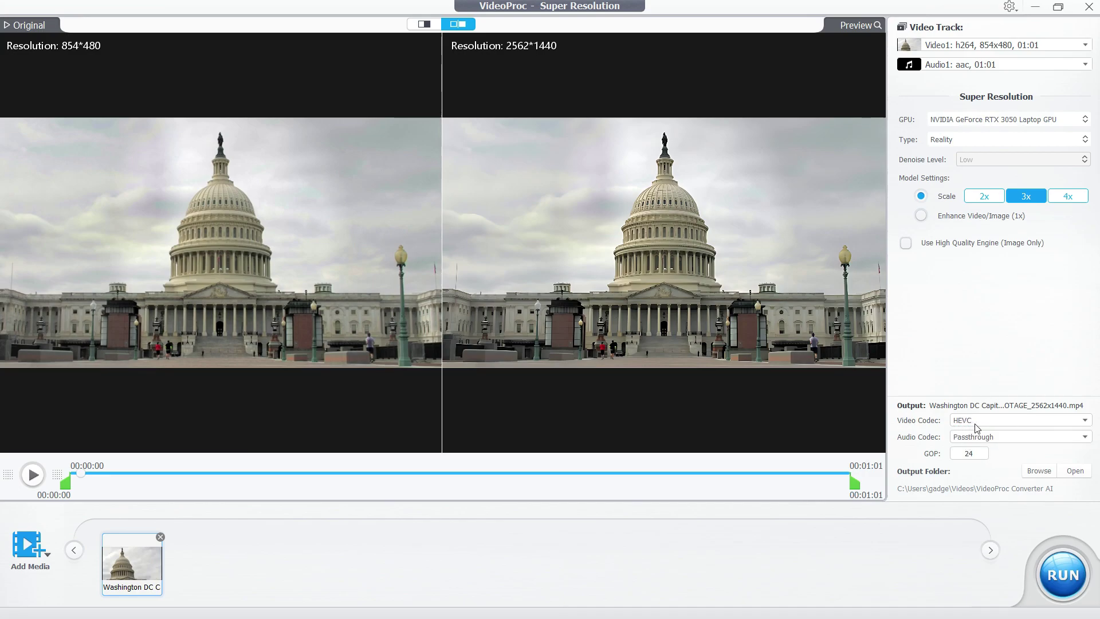
pyautogui.click(1002, 442)
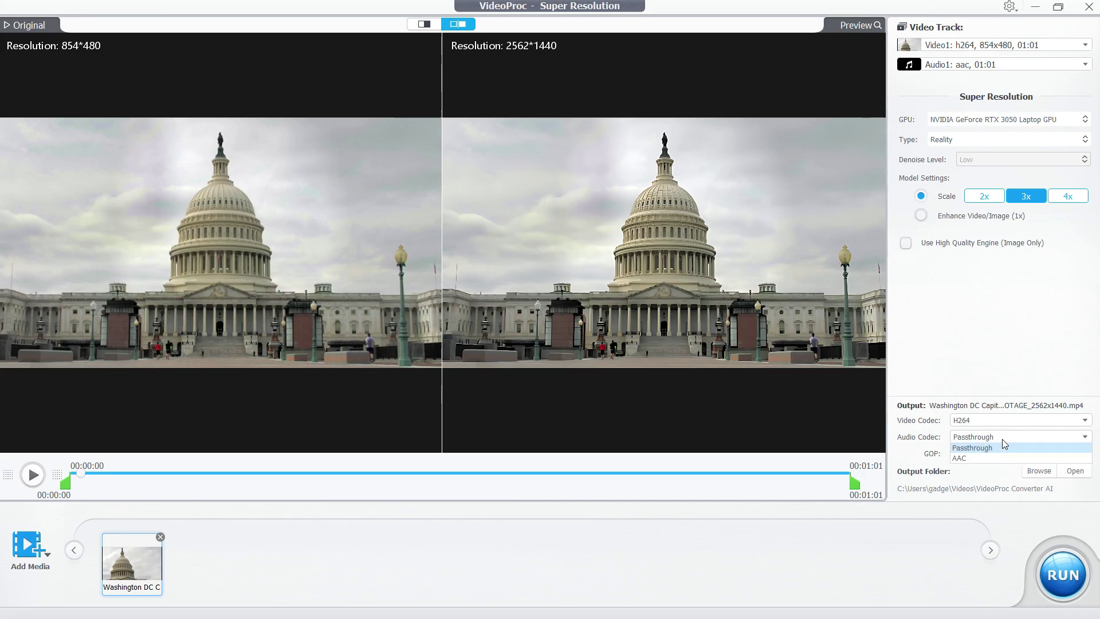
pyautogui.click(971, 457)
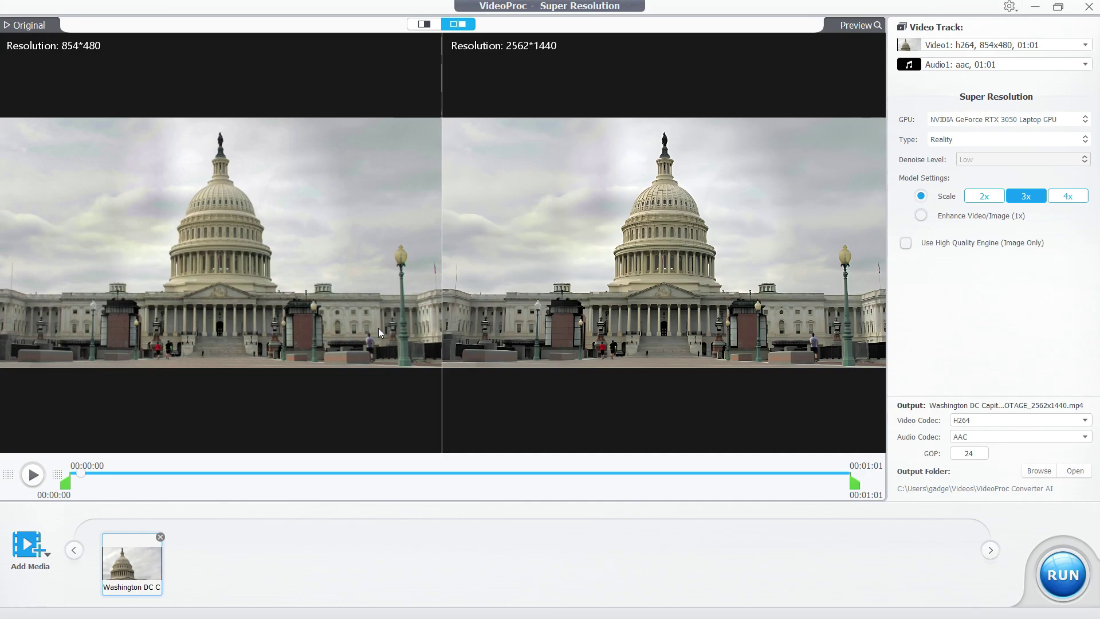
pyautogui.moveTo(63, 487); pyautogui.dragTo(171, 479)
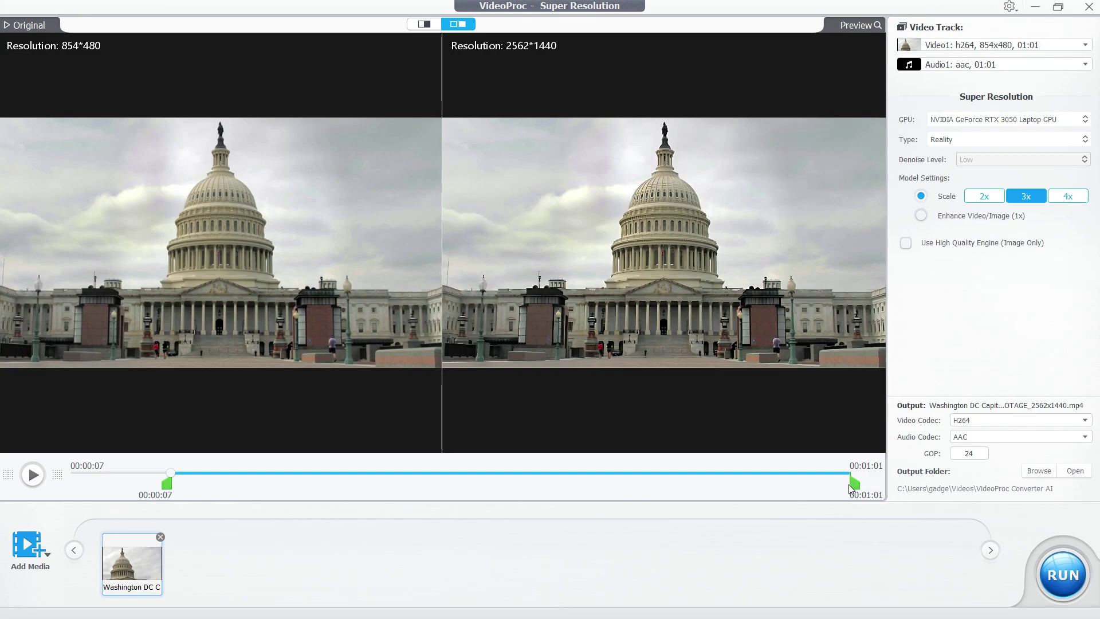
# Trim the Capitol clip's end to 00:00:29 and export the 3x upscale.
pyautogui.moveTo(850, 487); pyautogui.dragTo(452, 480)
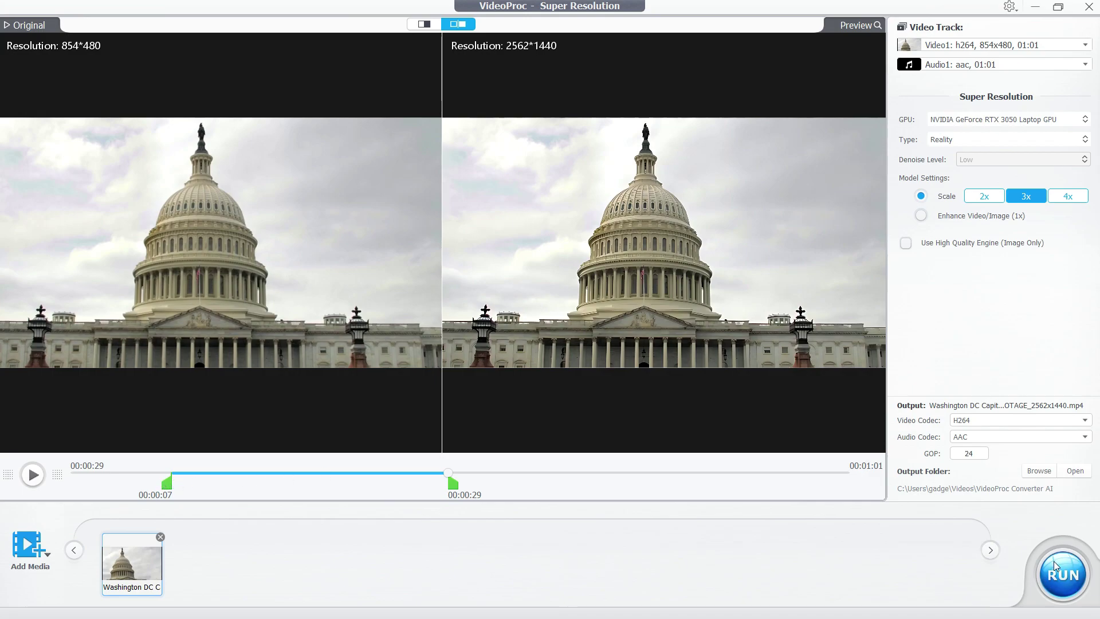
pyautogui.click(1064, 575)
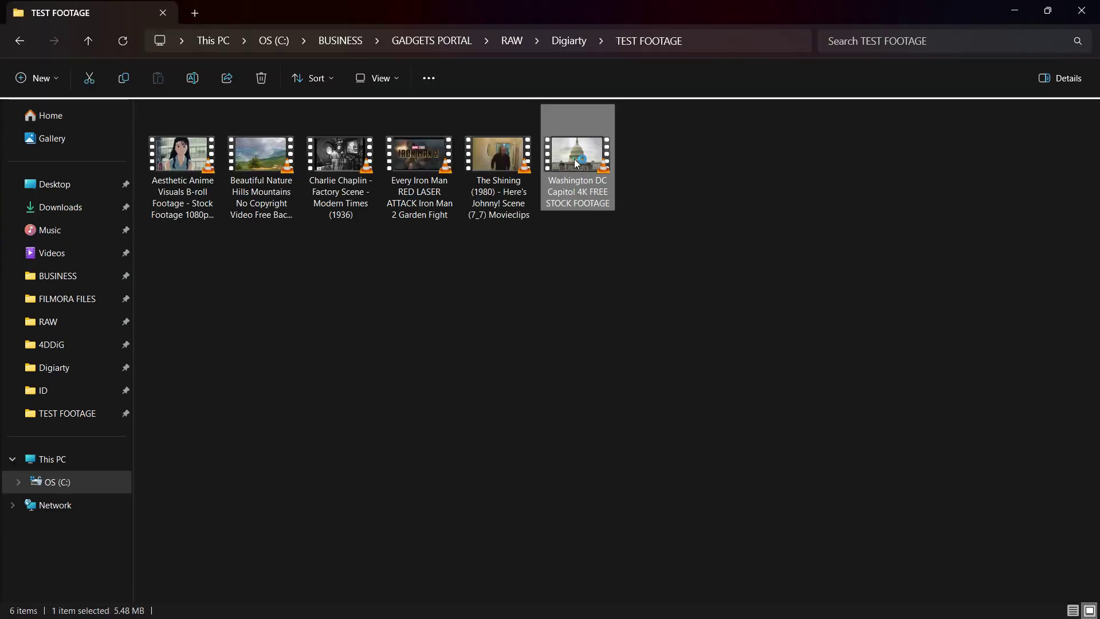
# Play the original and the 2562x1440 Capitol clips in VLC to compare, then close both.
pyautogui.doubleClick(576, 163)
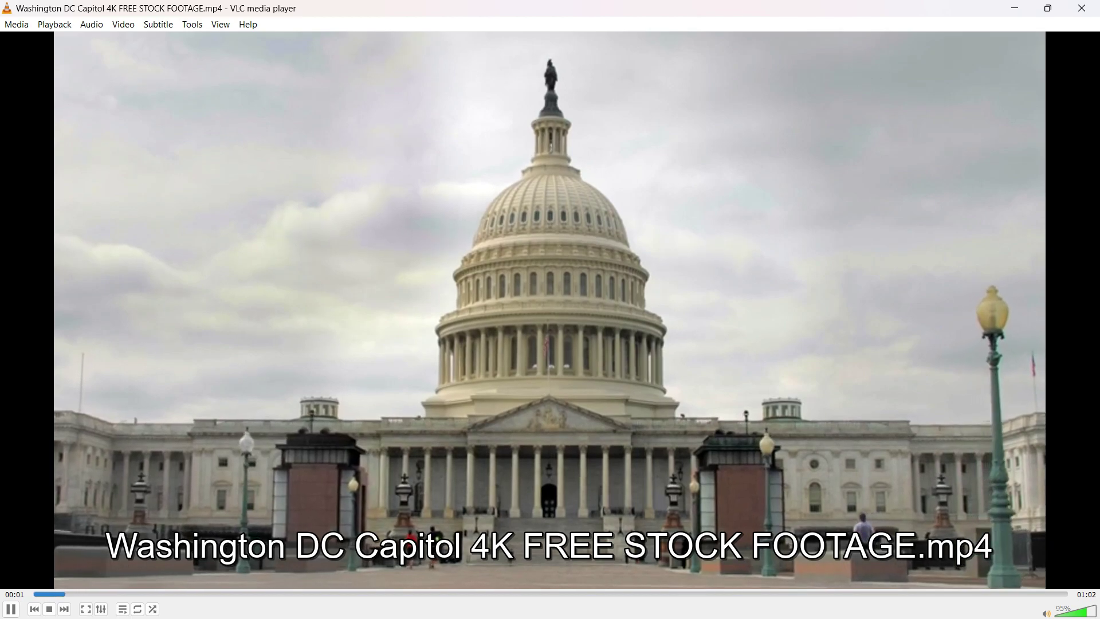
pyautogui.click(576, 177)
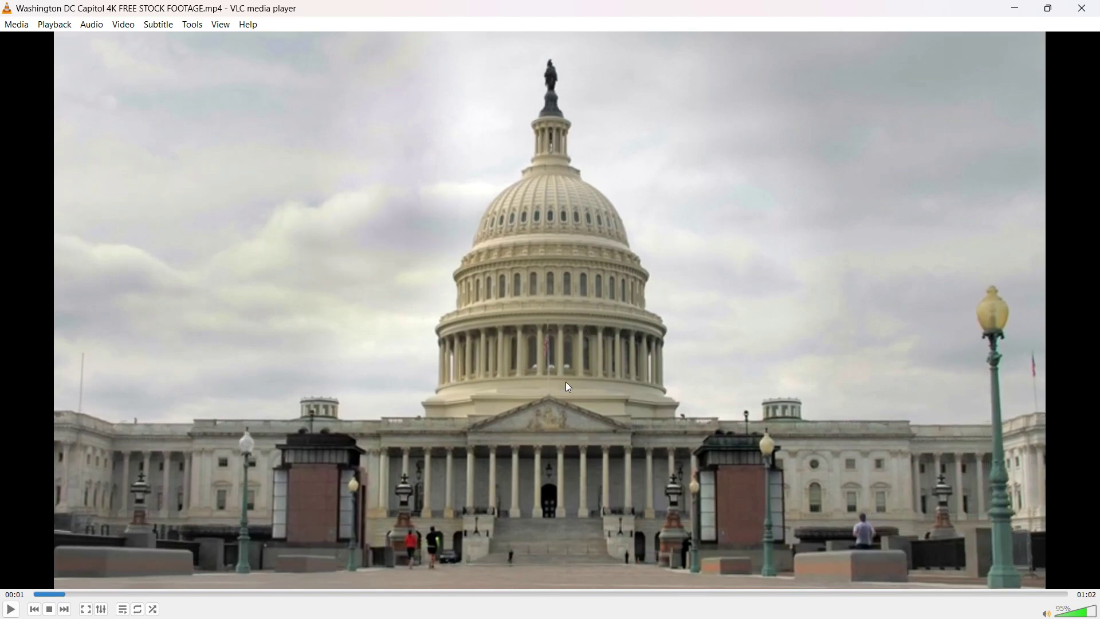
pyautogui.click(1082, 8)
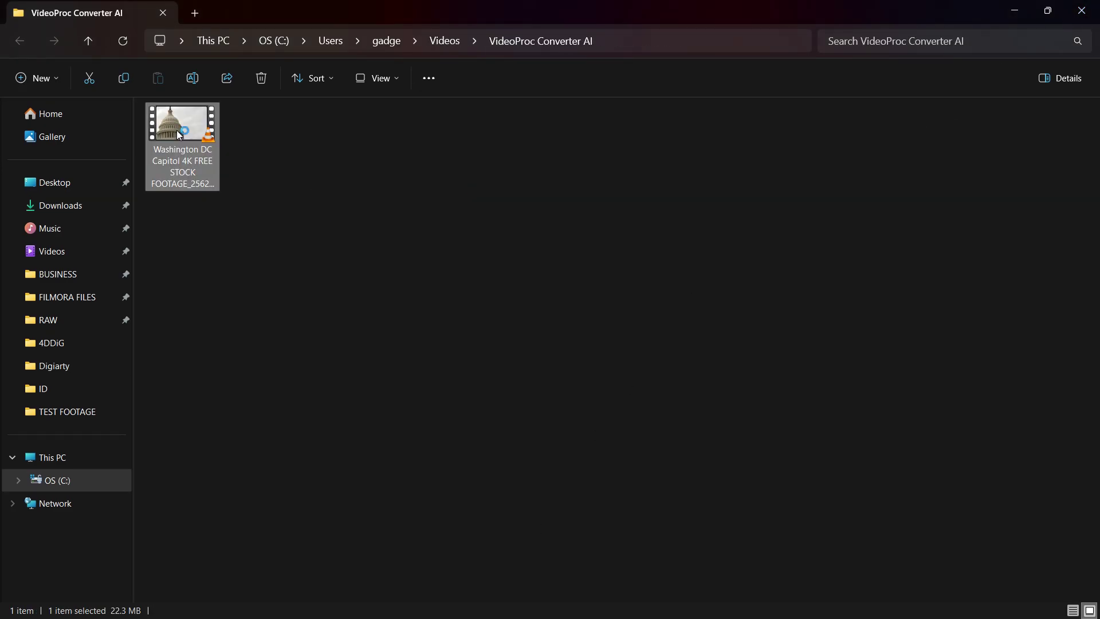
pyautogui.doubleClick(177, 130)
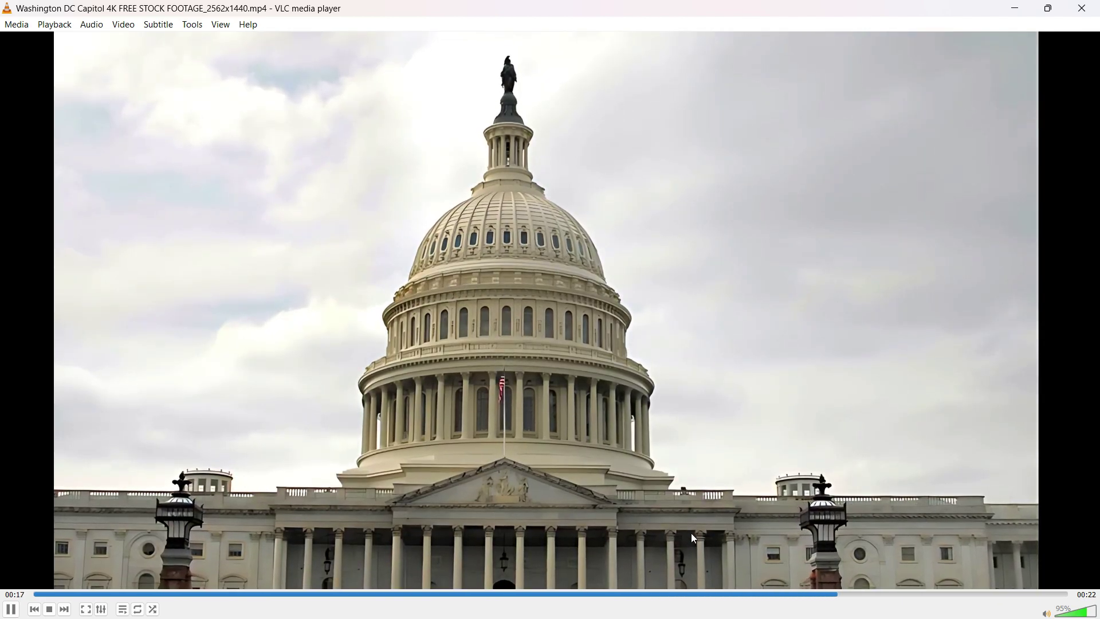
pyautogui.click(984, 596)
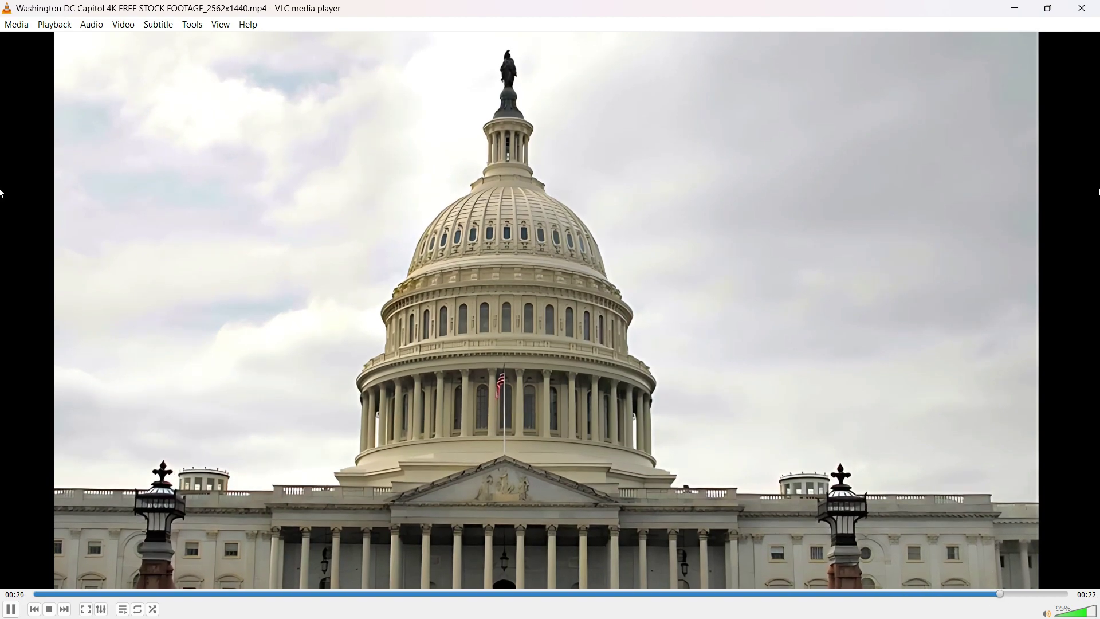
pyautogui.click(1081, 8)
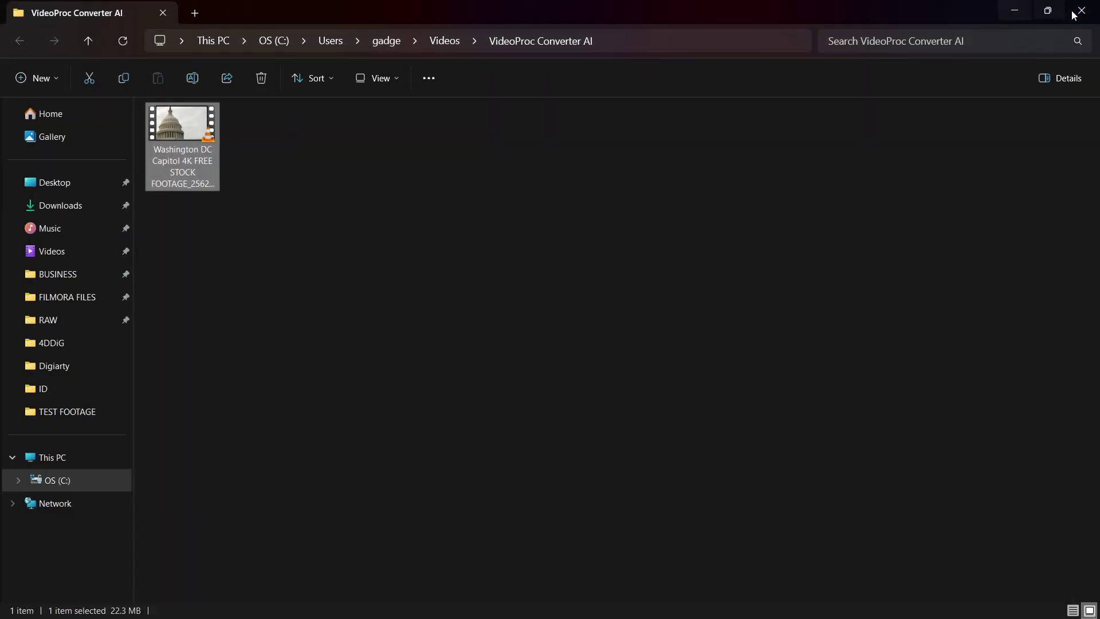
# Replace the Capitol clip with the Aesthetic Anime Visuals clip.
pyautogui.click(1080, 7)
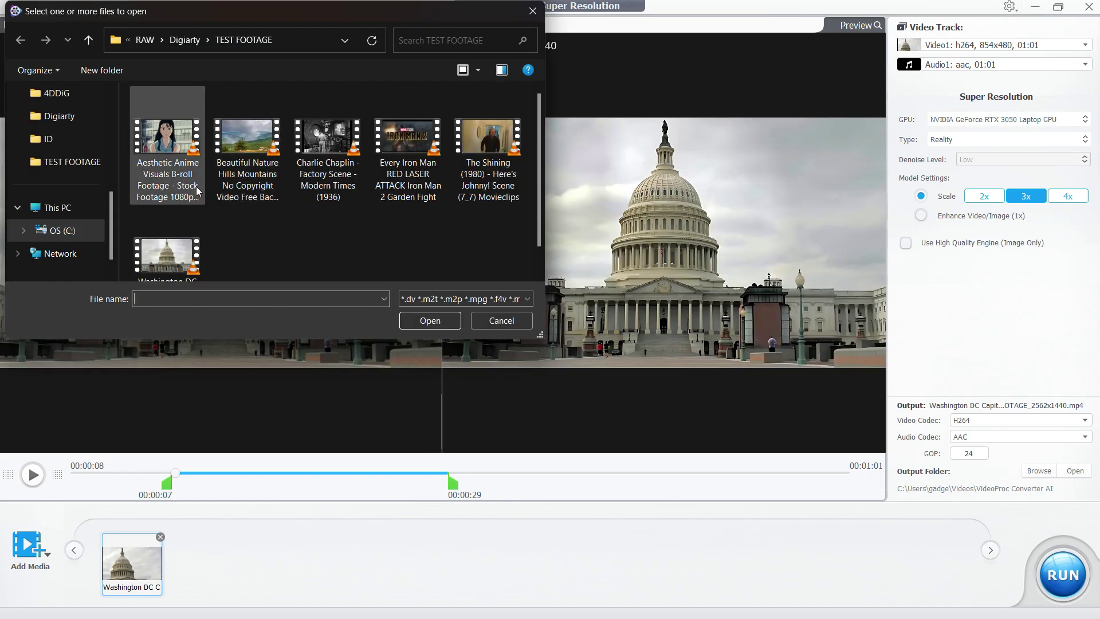
pyautogui.click(166, 143)
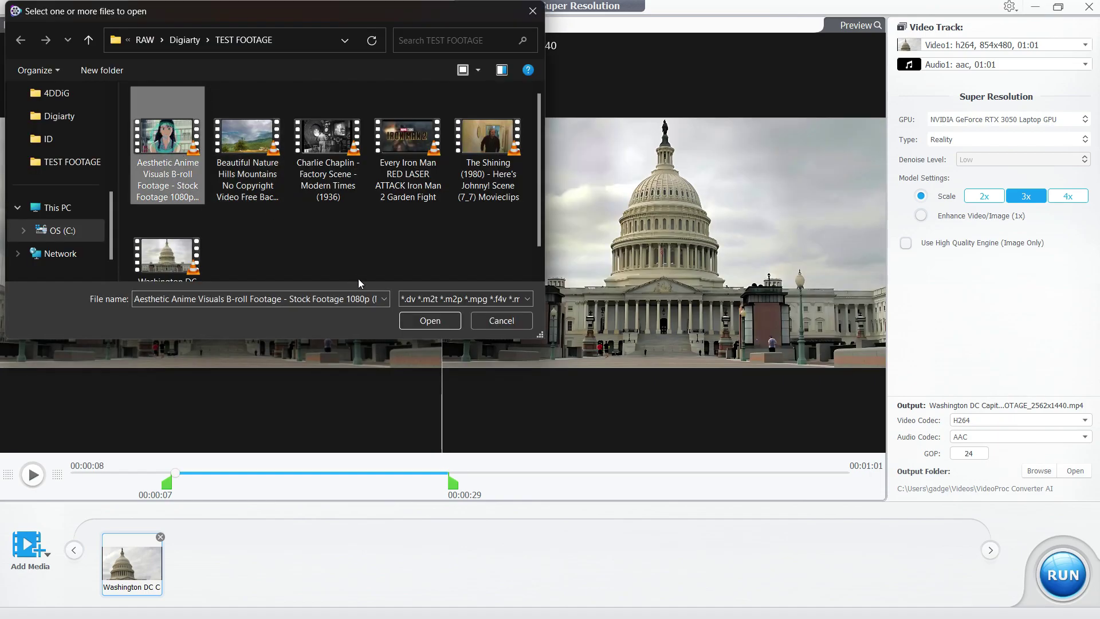
pyautogui.click(430, 320)
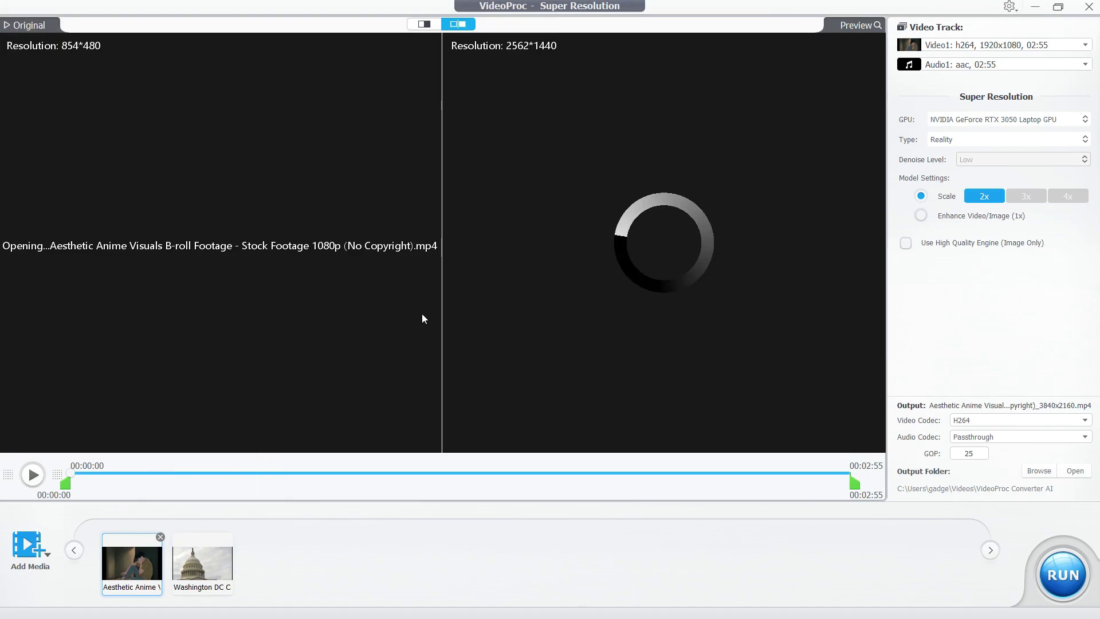
pyautogui.click(230, 536)
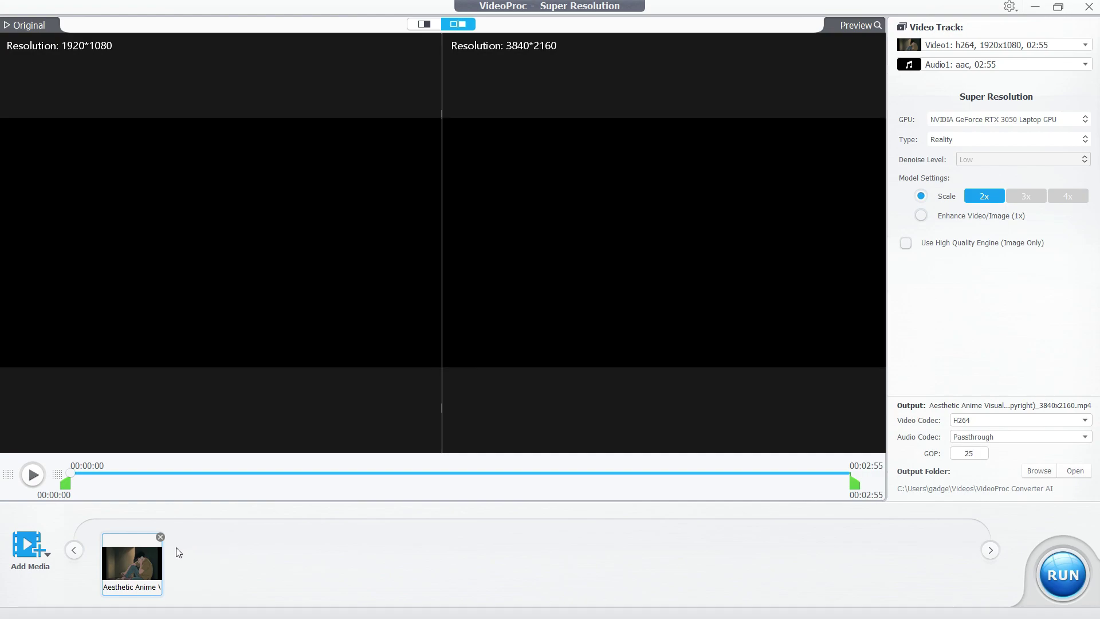
# Set the model type to Anime and trim the clip to 00:00:14–00:00:47.
pyautogui.click(965, 142)
pyautogui.click(942, 155)
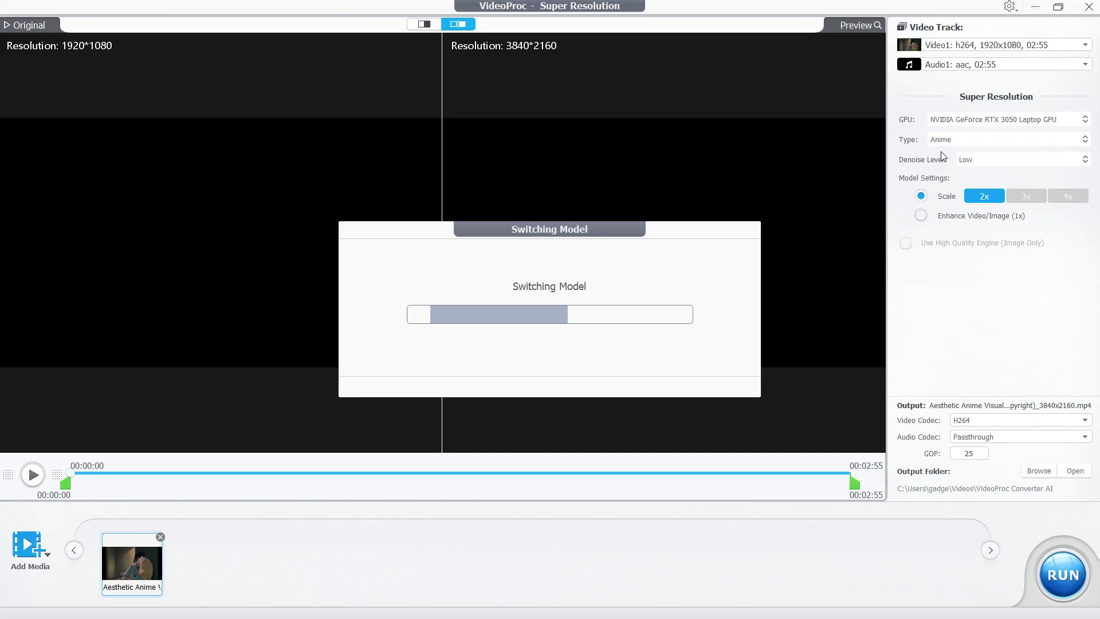
pyautogui.moveTo(65, 483)
pyautogui.mouseDown()
pyautogui.moveTo(150, 486)
pyautogui.moveTo(129, 485)
pyautogui.mouseUp()
pyautogui.moveTo(854, 484); pyautogui.dragTo(289, 487)
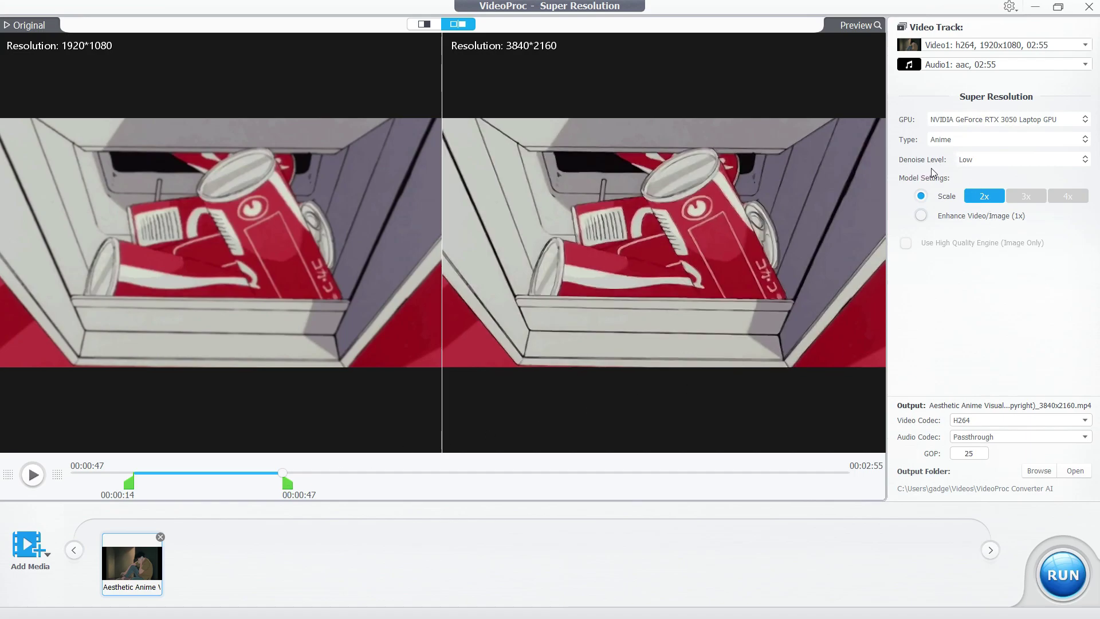
# Keep Denoise Level at Low and export the anime clip at 3840x2160.
pyautogui.click(990, 161)
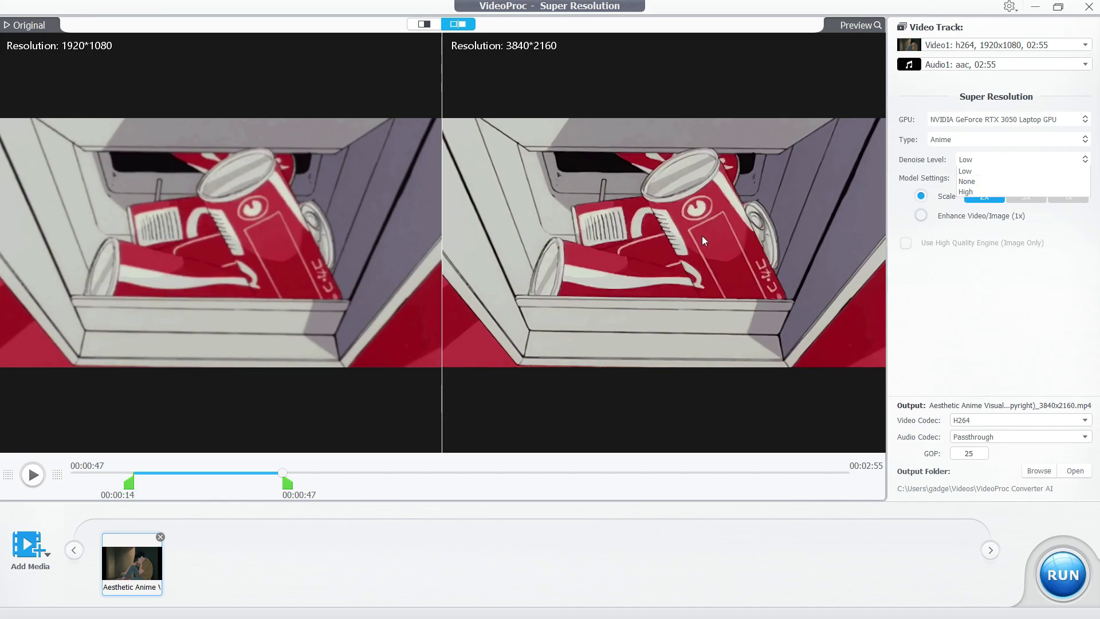
pyautogui.click(970, 173)
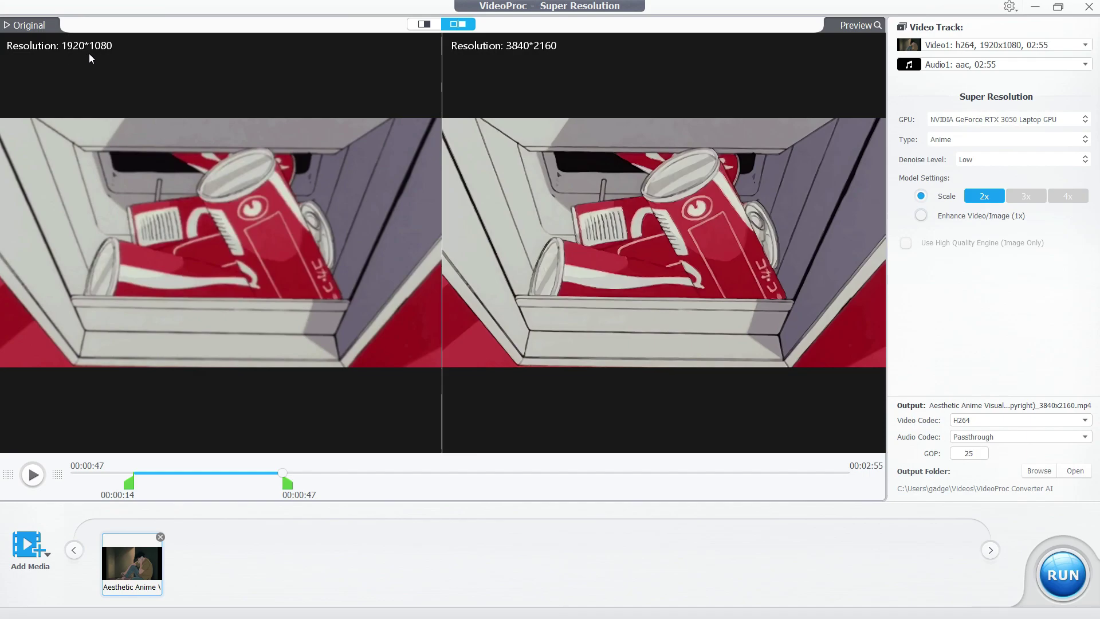
pyautogui.click(1067, 571)
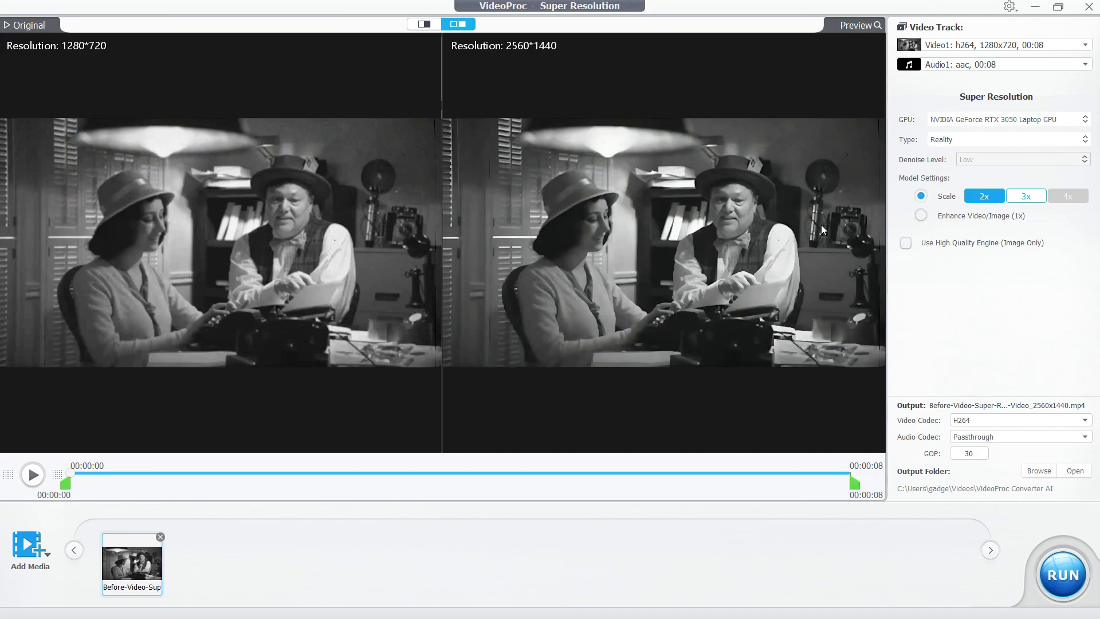
# Export the black-and-white clip enhanced at 1x (1280x720) and play the result.
pyautogui.click(922, 217)
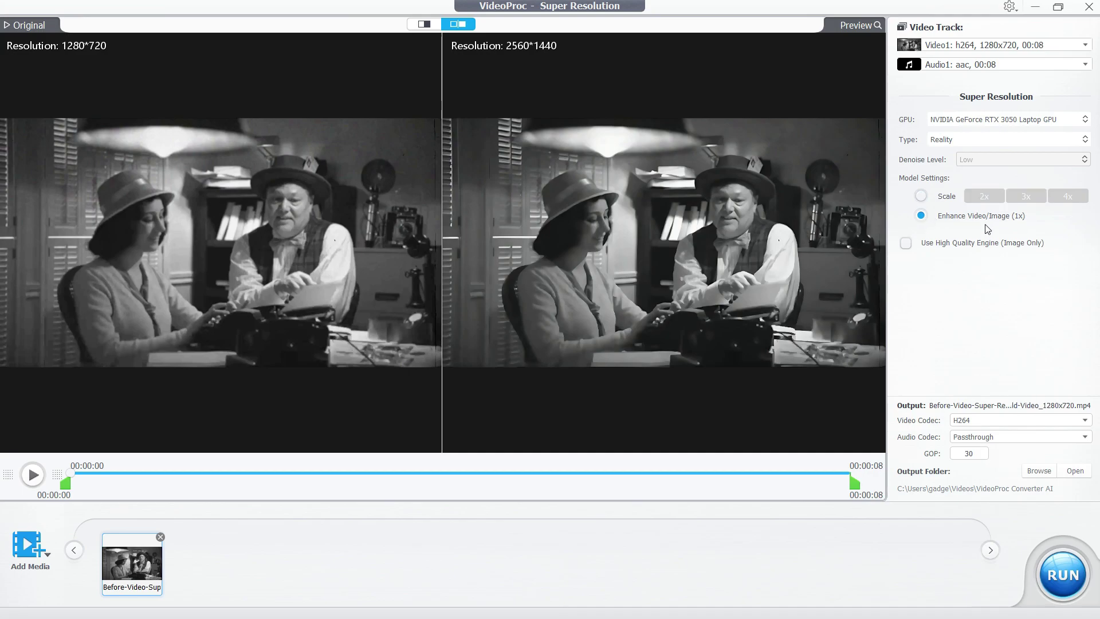
pyautogui.click(1061, 576)
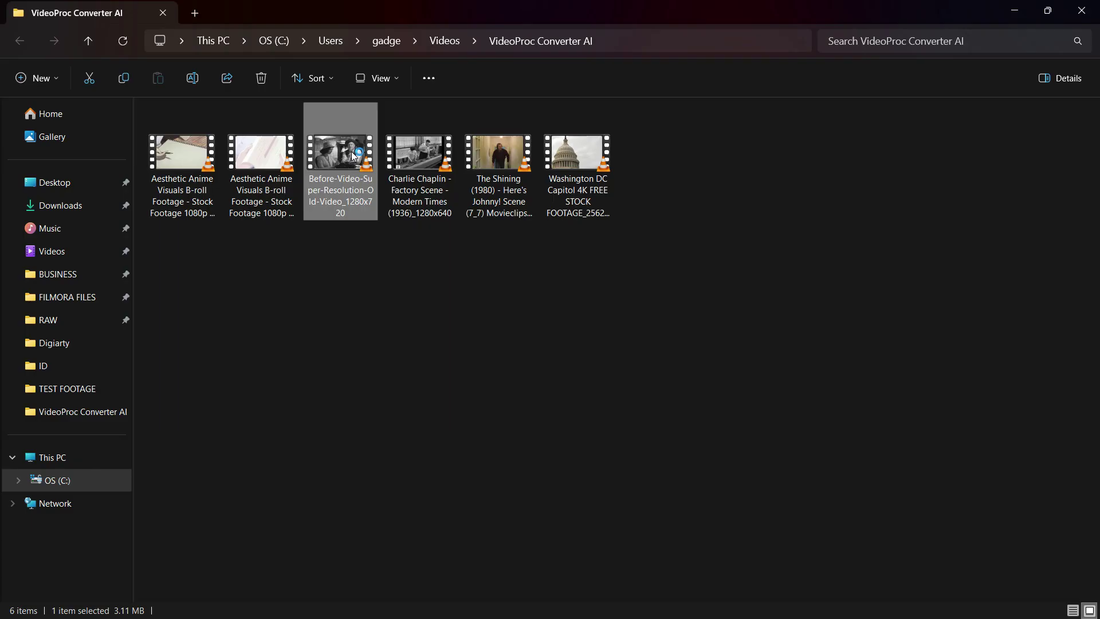
pyautogui.doubleClick(350, 151)
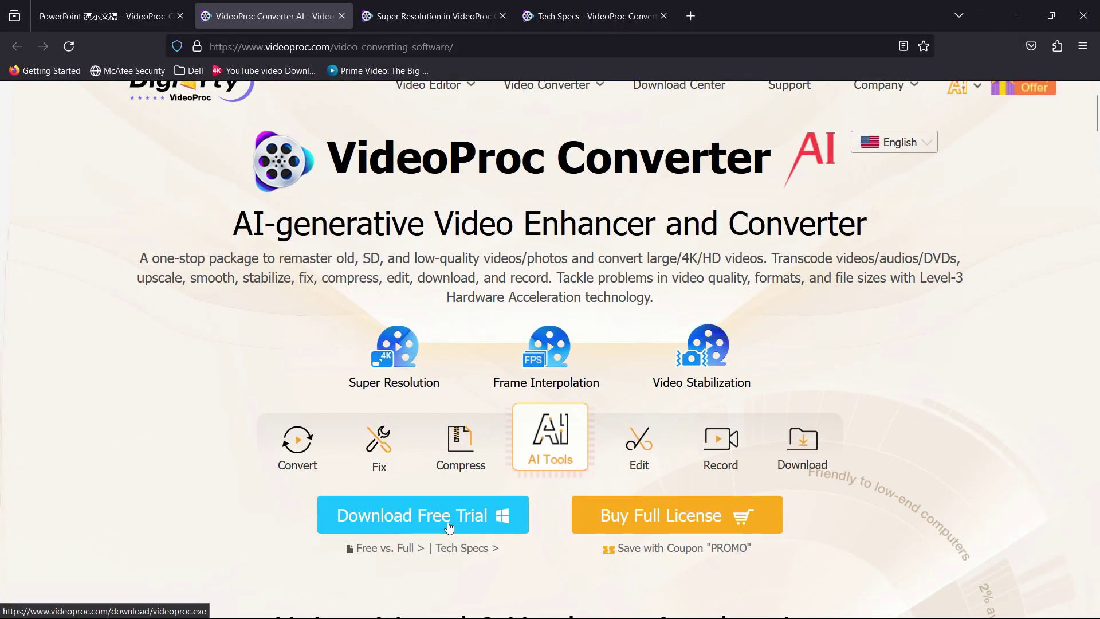
# Open the purchase page and highlight the prices $25.95, $45.95 and $57.95.
pyautogui.click(656, 515)
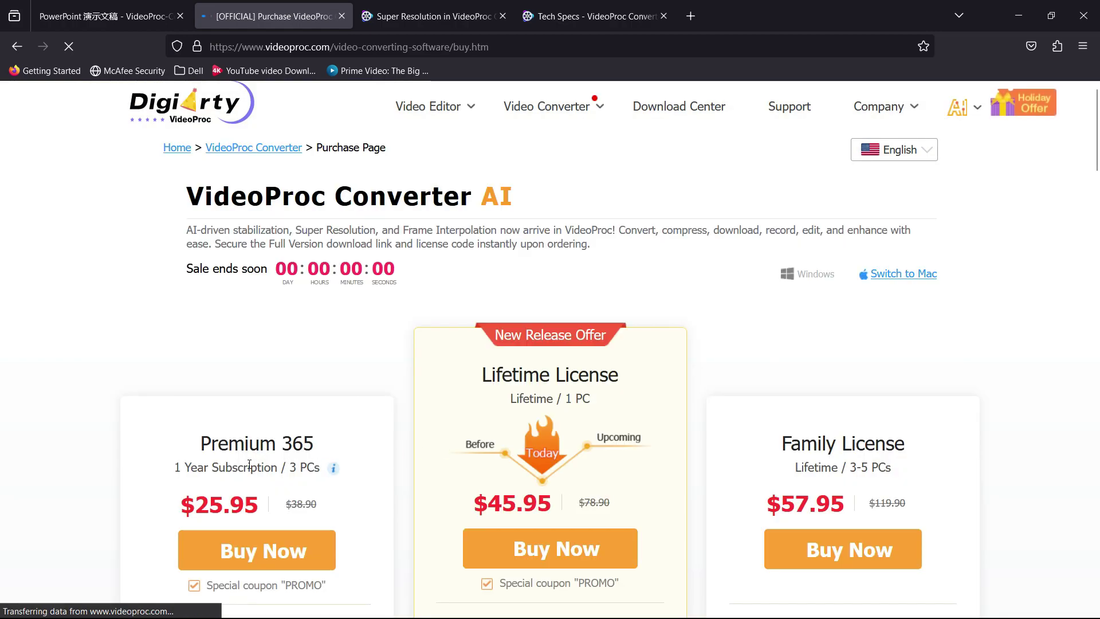
pyautogui.moveTo(195, 504); pyautogui.dragTo(256, 499)
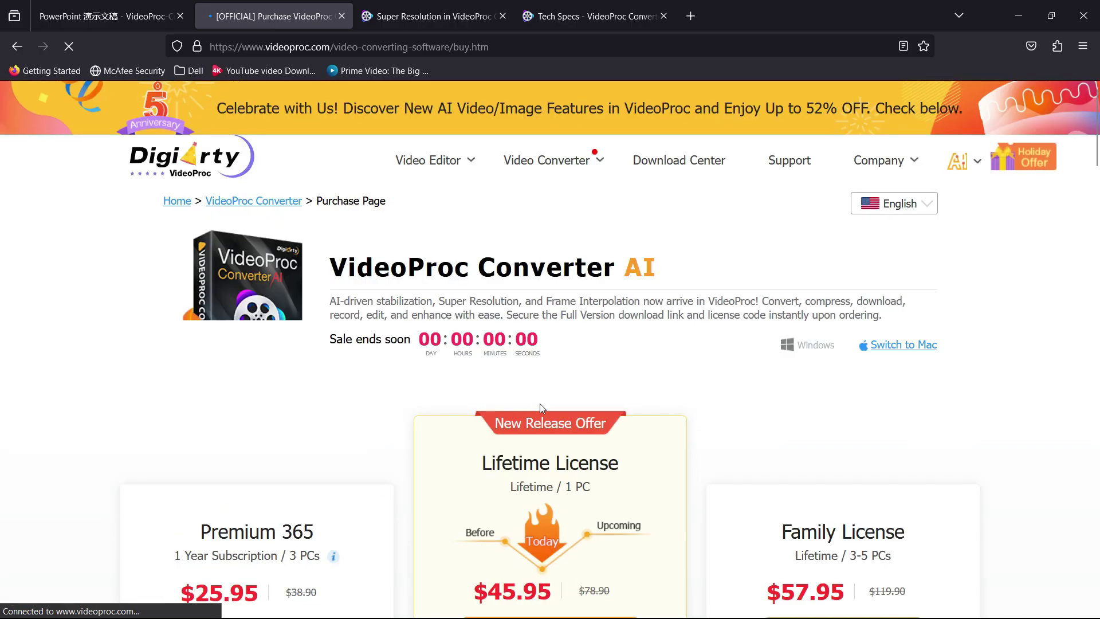
pyautogui.scroll(-3, 540, 404)
pyautogui.moveTo(487, 446); pyautogui.dragTo(548, 443)
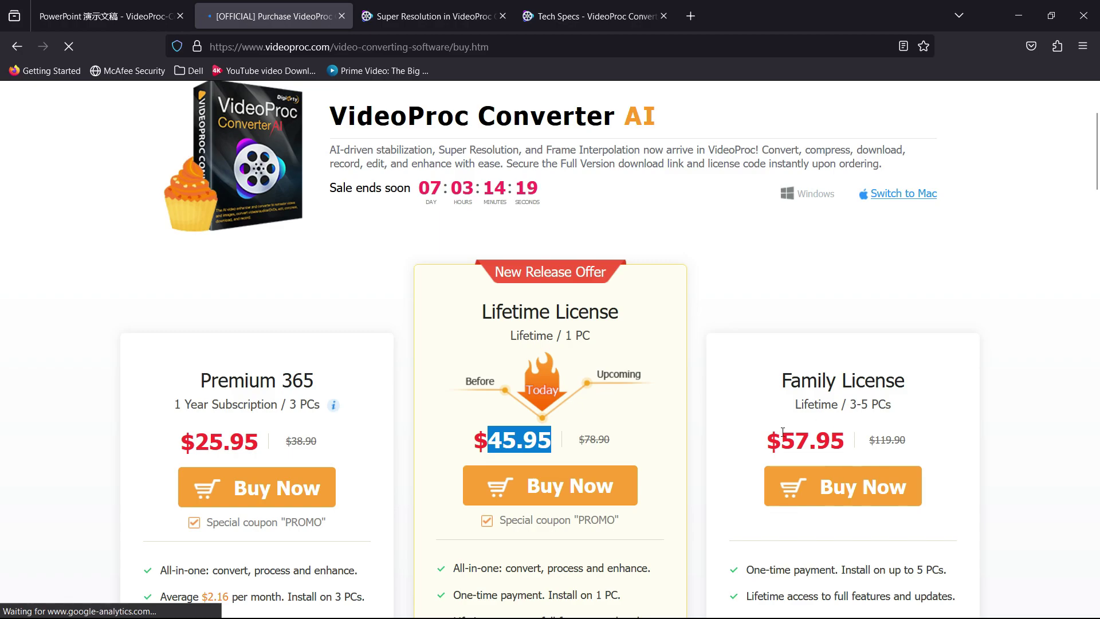
pyautogui.moveTo(779, 438); pyautogui.dragTo(845, 441)
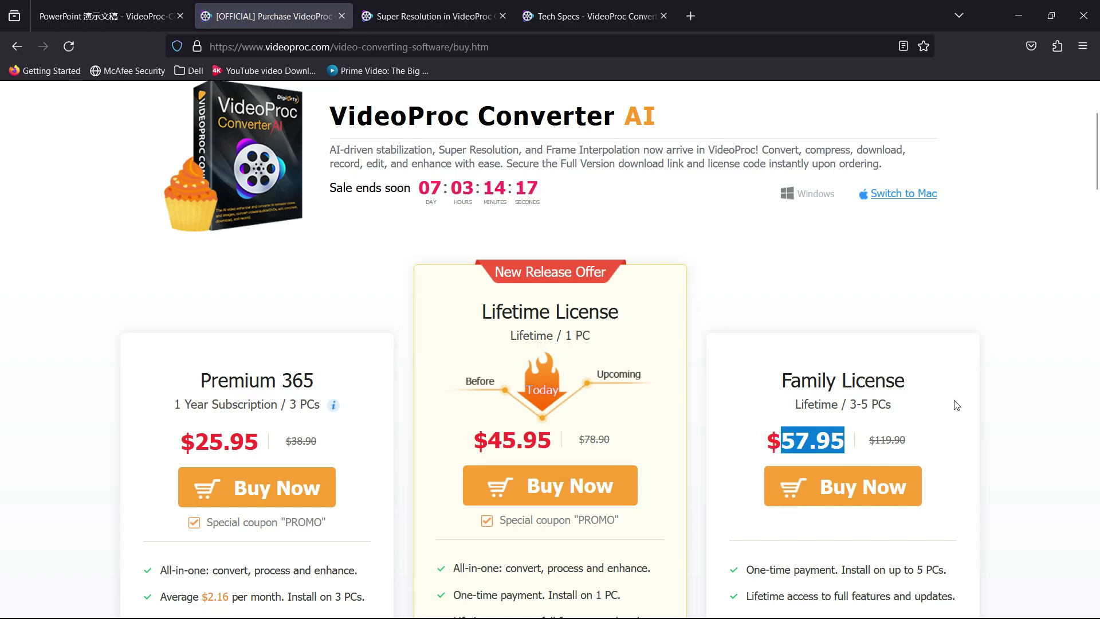
# Clear the highlights, scroll down through the purchase page, and return toward the top.
pyautogui.click(1027, 364)
pyautogui.scroll(-3, 1027, 364)
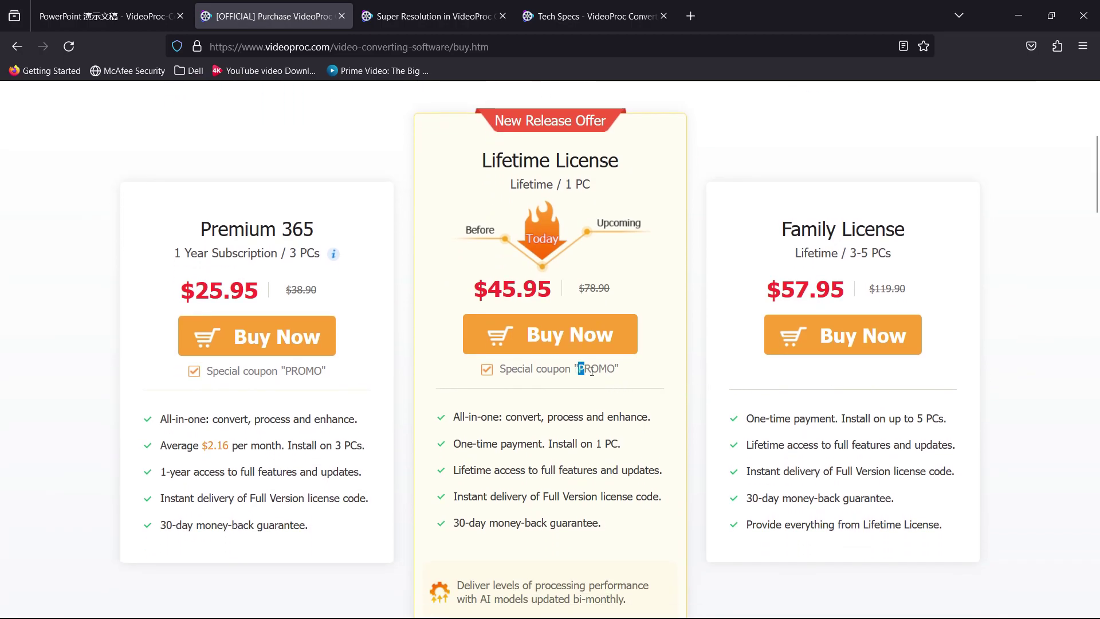
pyautogui.click(638, 378)
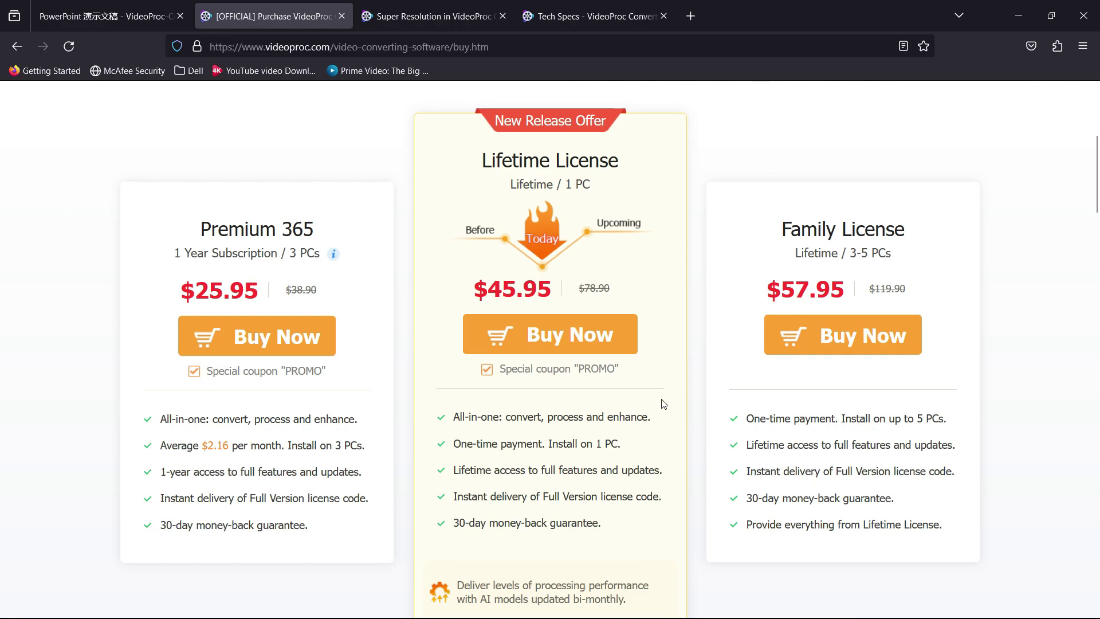
pyautogui.scroll(-10, 708, 390)
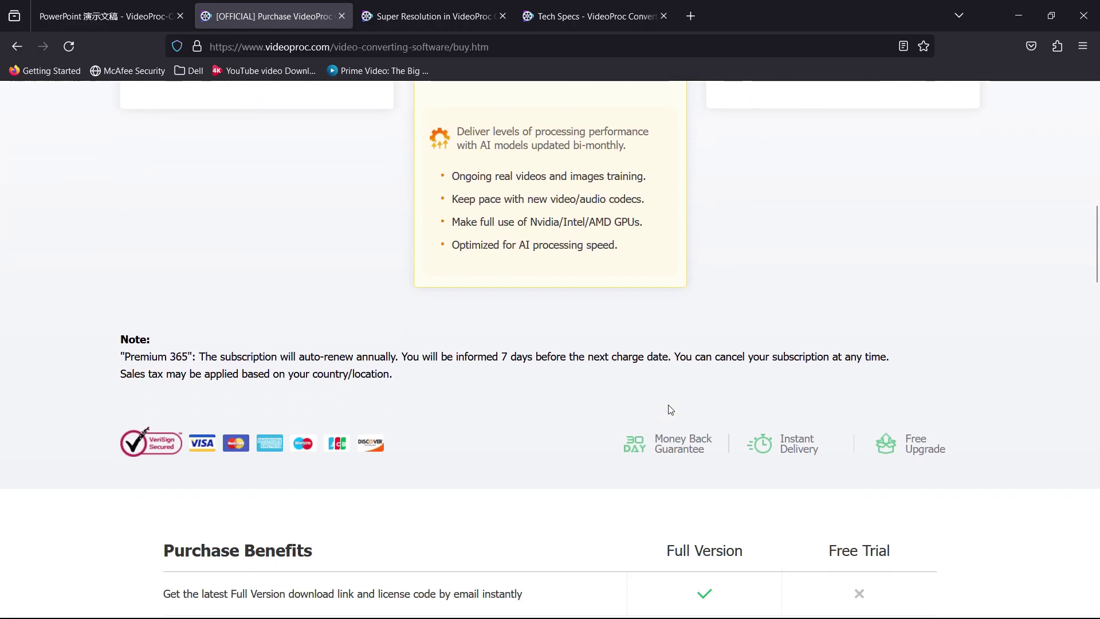
pyautogui.scroll(11, 669, 409)
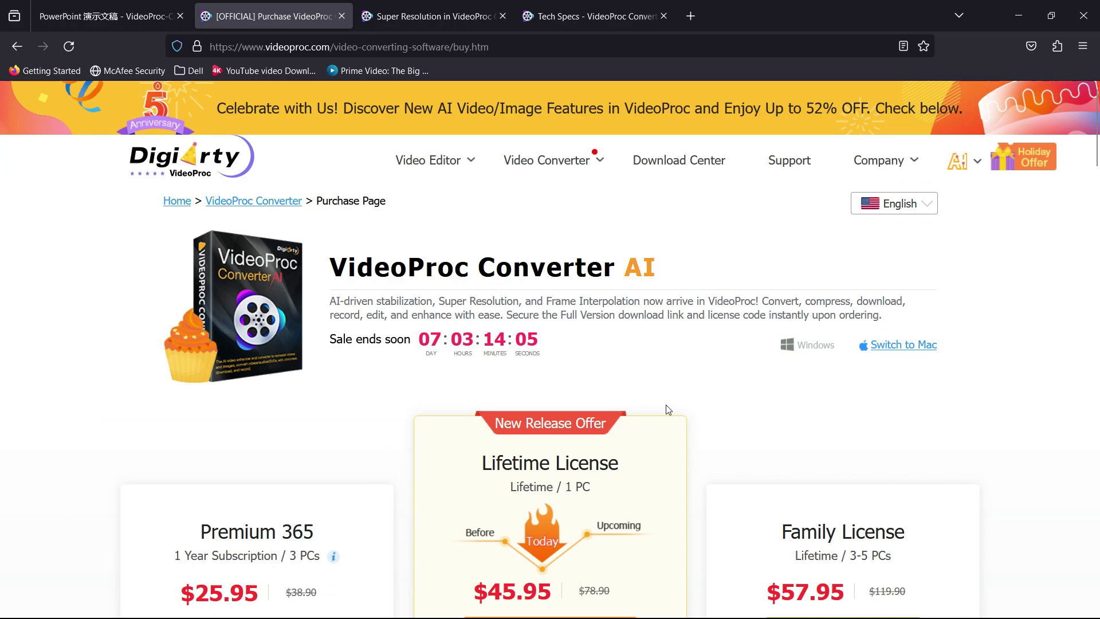